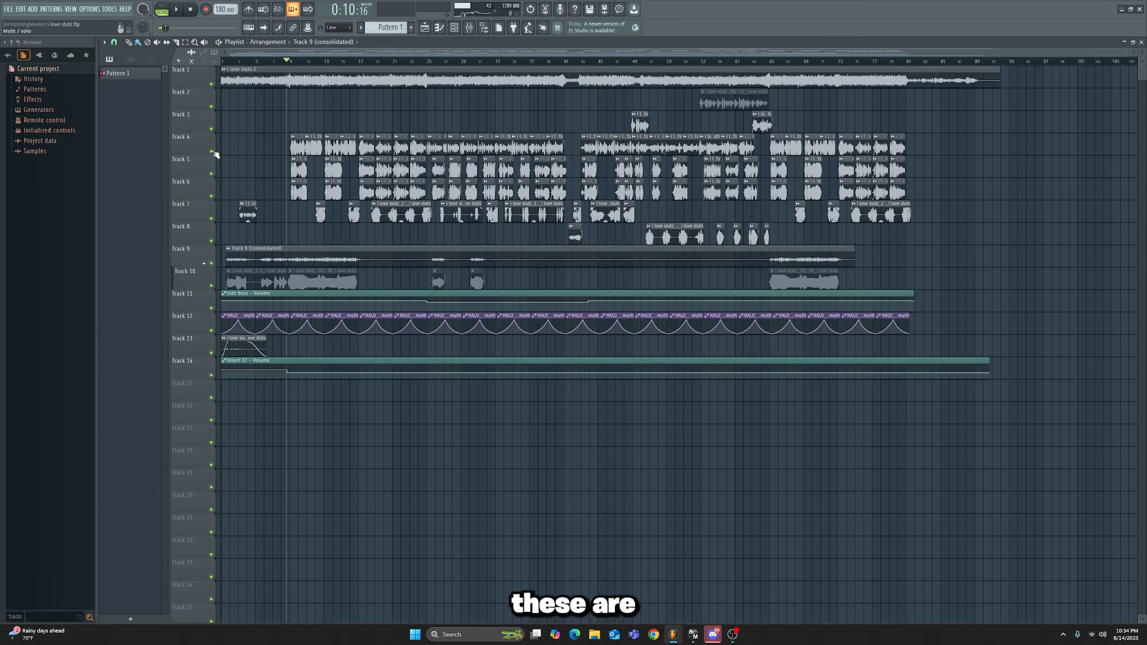
Step: Solo playlist Track 4 with the lead vocal clips and play it back
right_click(213, 152)
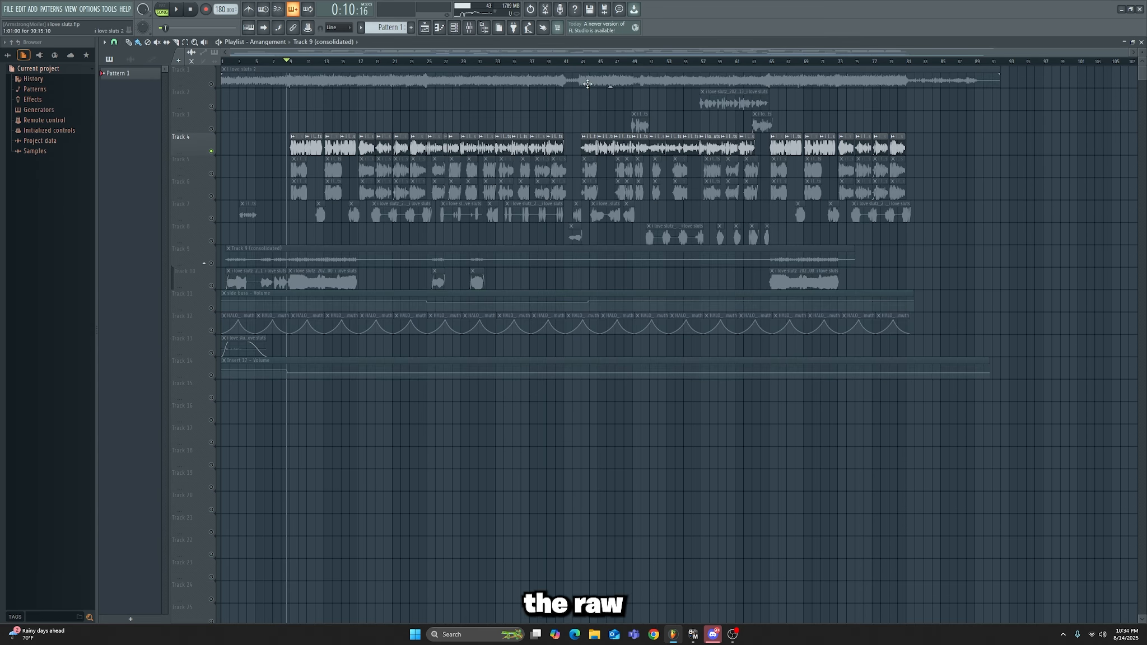
key(space)
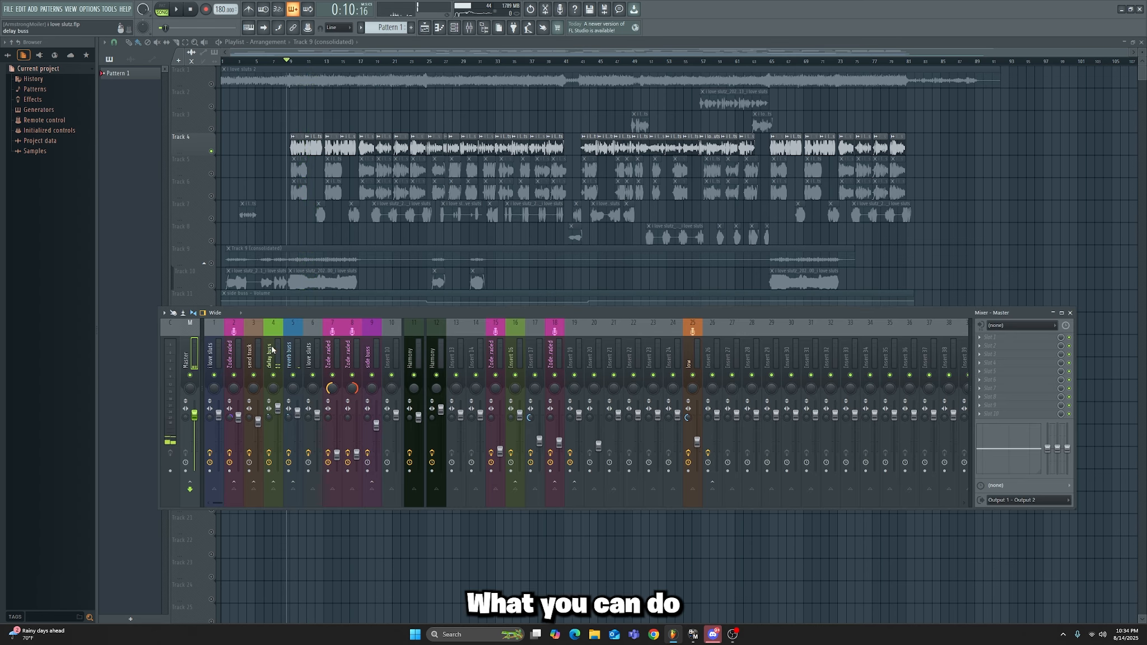
Step: Move the empty Insert 13 mixer track so it sits between the send track and the delay buss
click(274, 349)
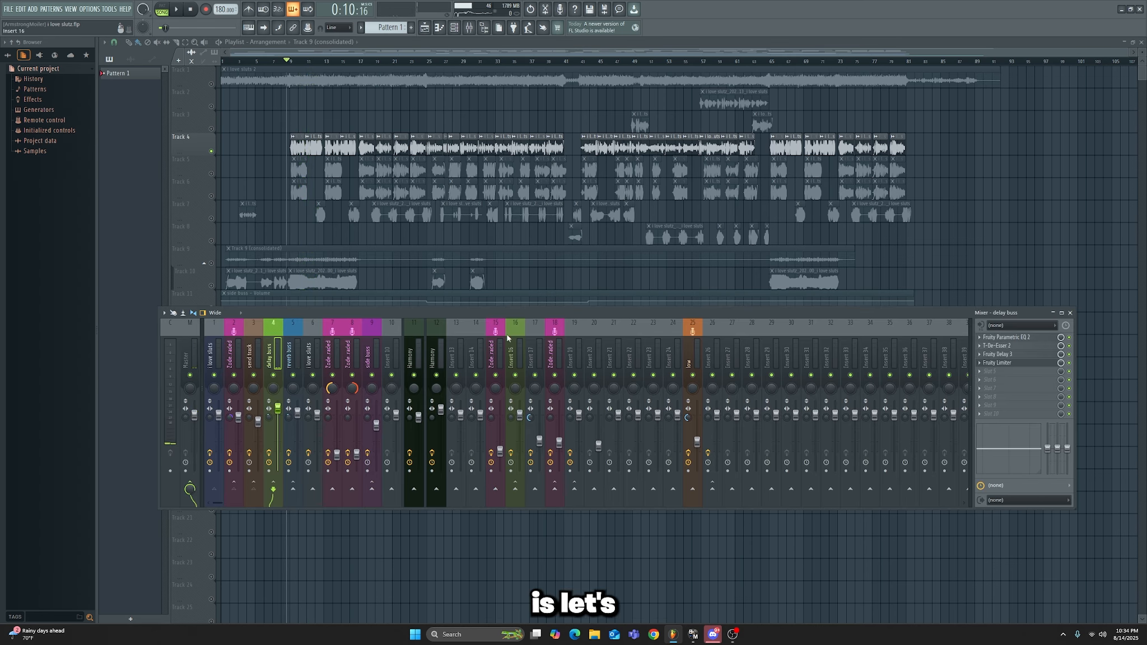
click(456, 352)
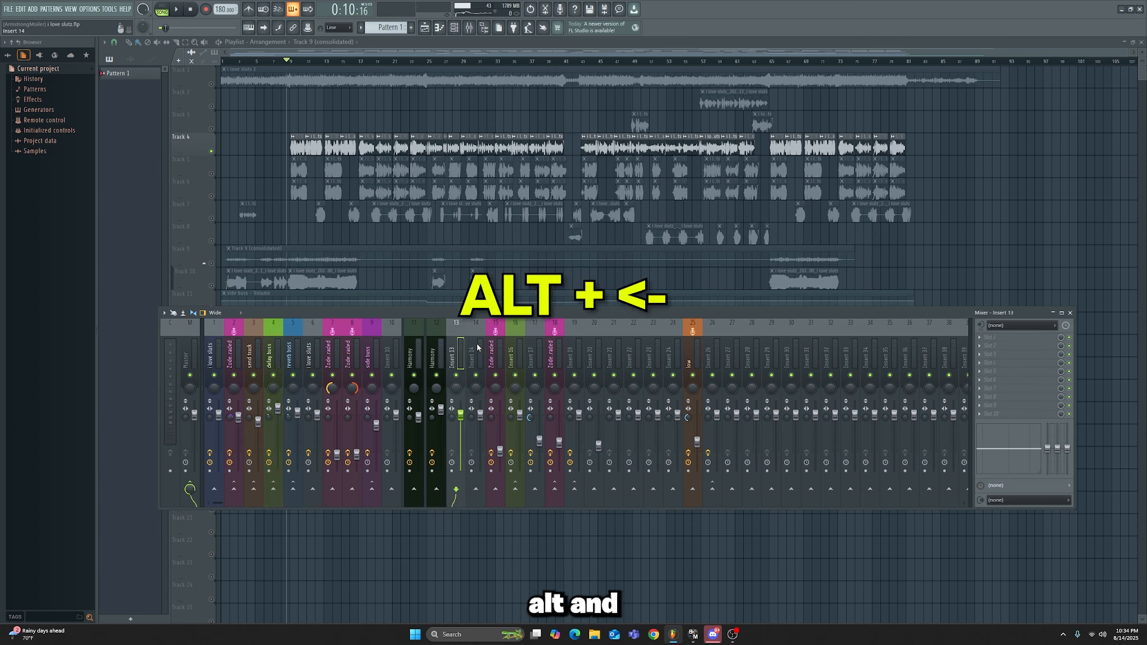
key(alt+Left)
key(alt+Left)
key(alt+Left)
key(alt+Left)
key(alt+Left)
key(alt+Left)
key(alt+Left)
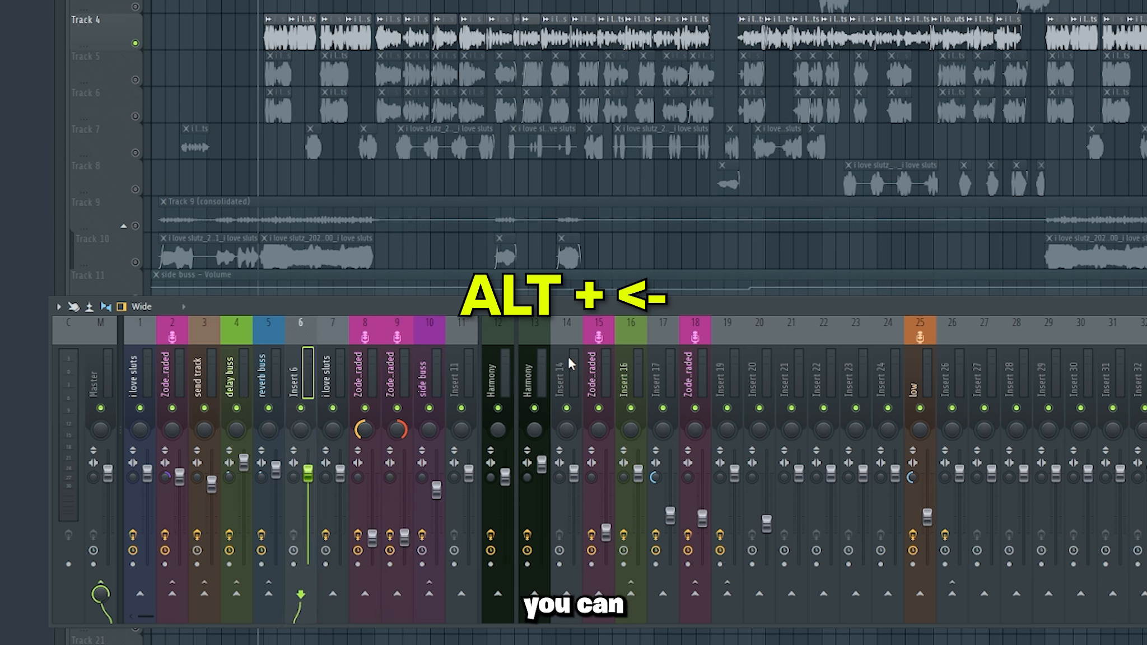
key(alt+Left)
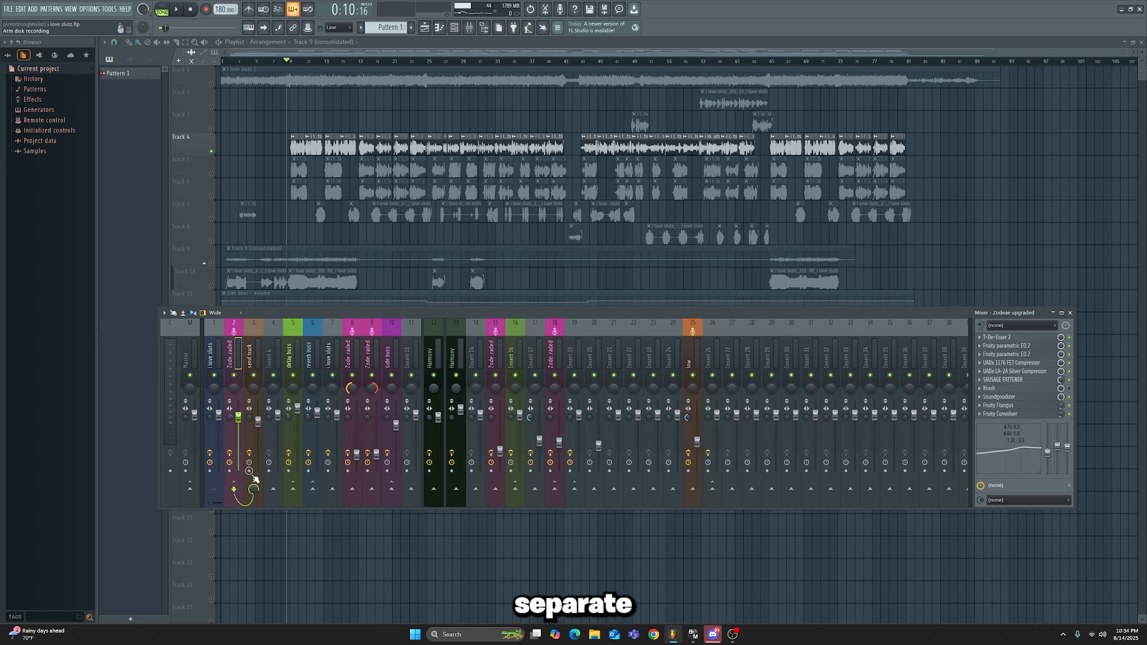
Step: Rename the empty mixer track beside the send track to "parallel" and give it a purple colour
click(257, 383)
click(268, 356)
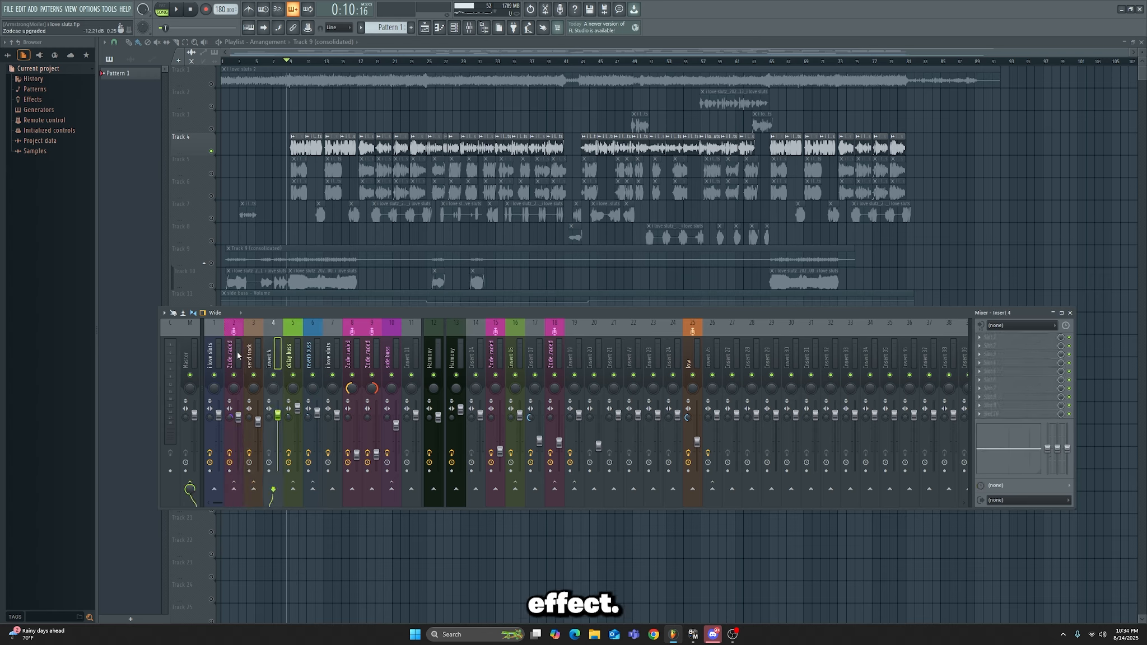
click(251, 356)
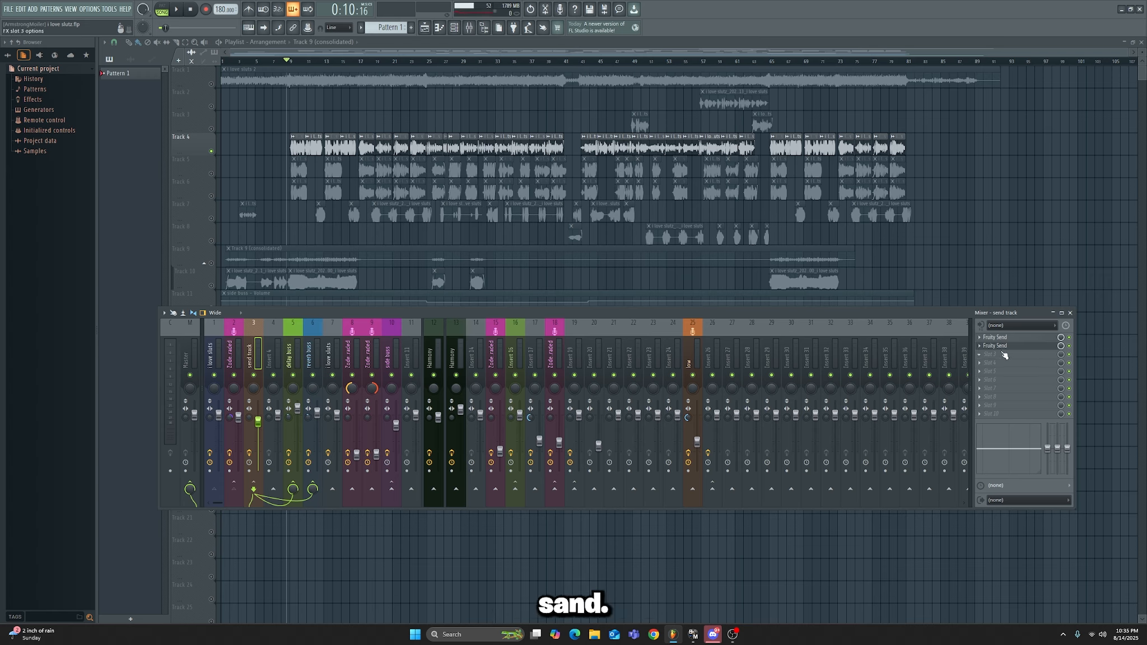
click(273, 350)
right_click(282, 324)
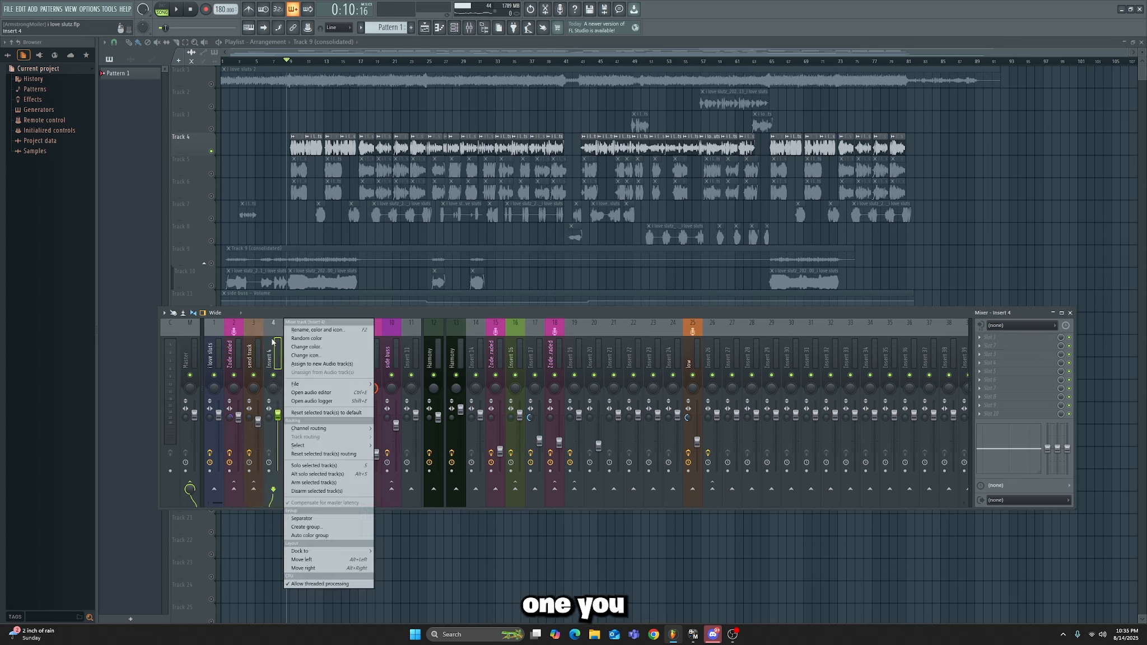
click(307, 328)
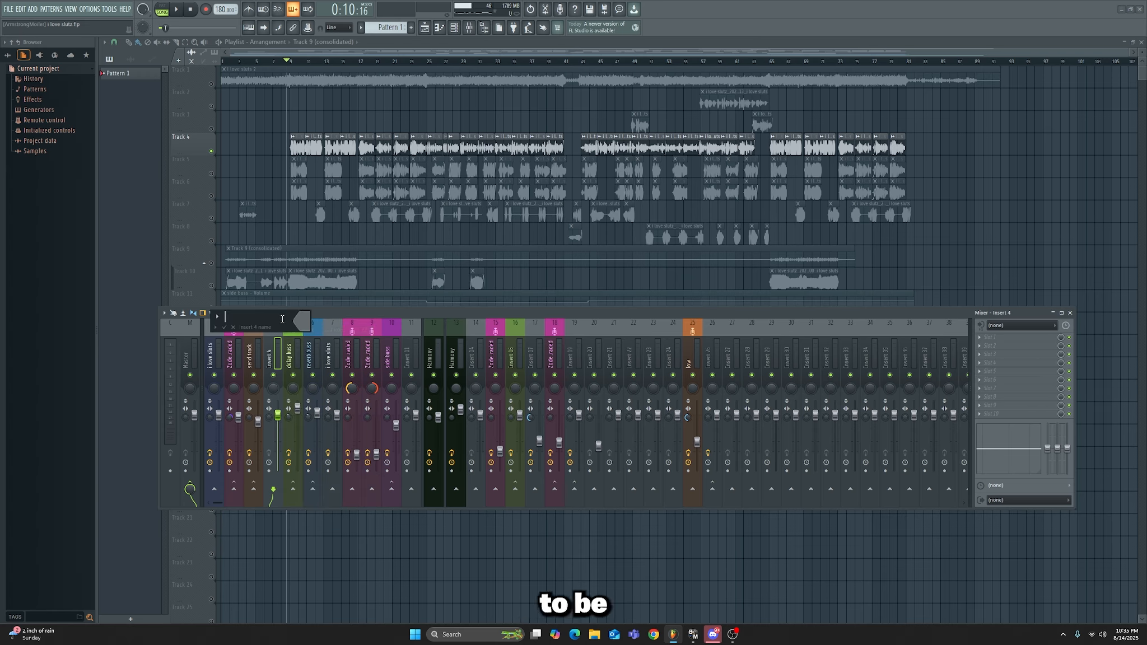
text(parallel)
Step: Sidechain the send track to the parallel track
click(248, 348)
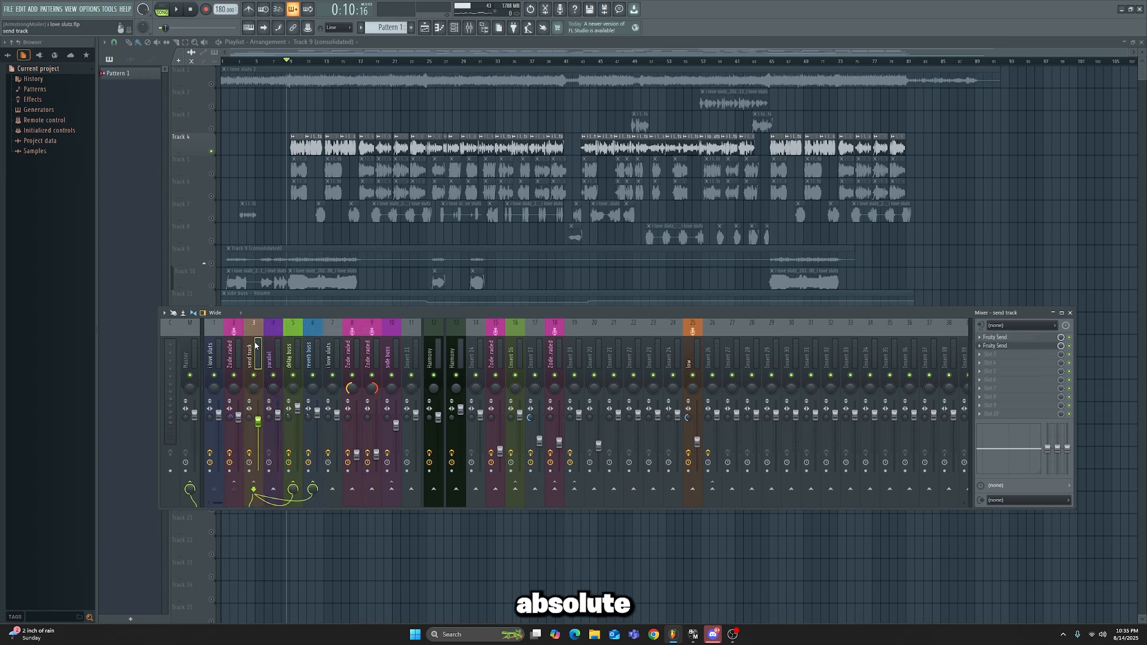
right_click(275, 490)
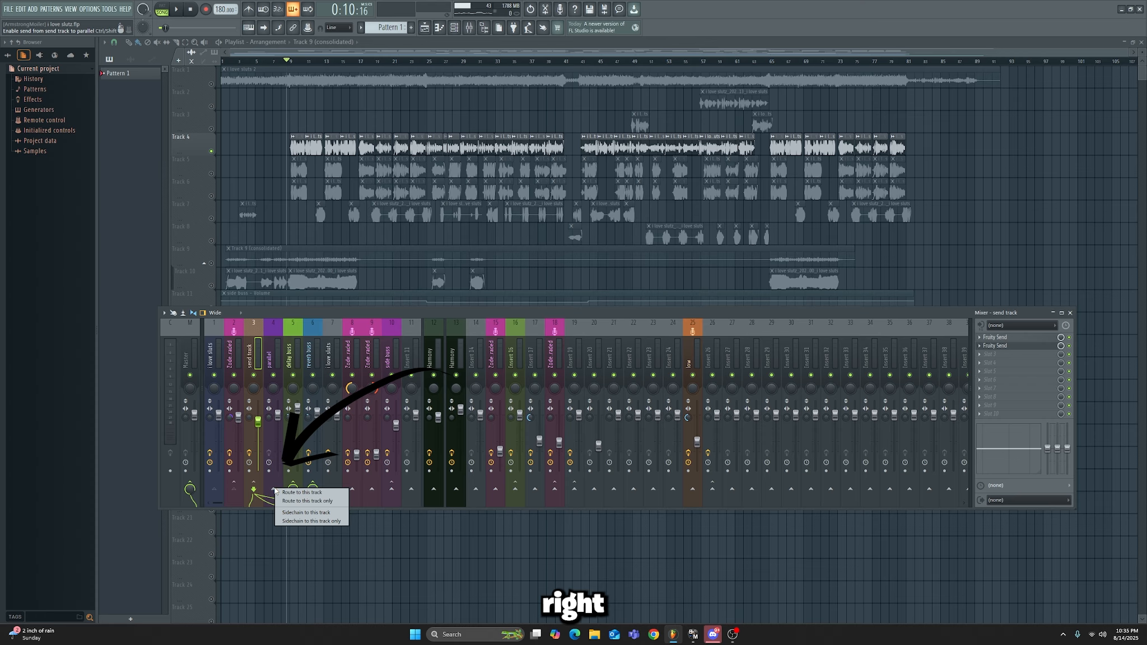
click(296, 512)
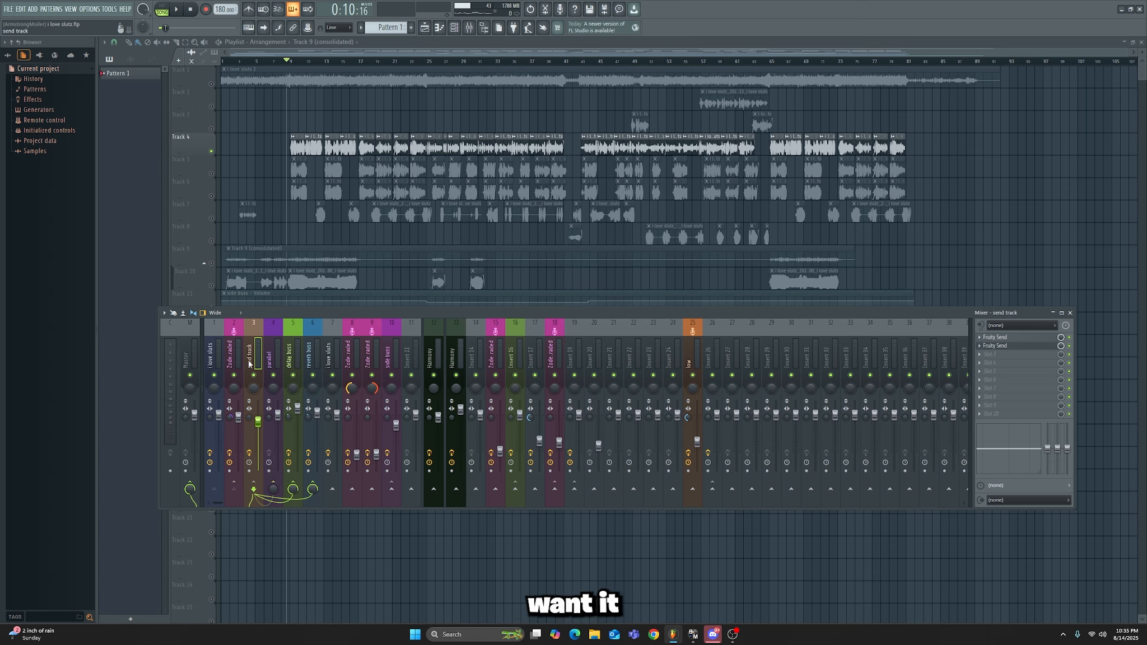
Step: Load Fruity Send in the send track's third effect slot and set its send target to 2
click(982, 357)
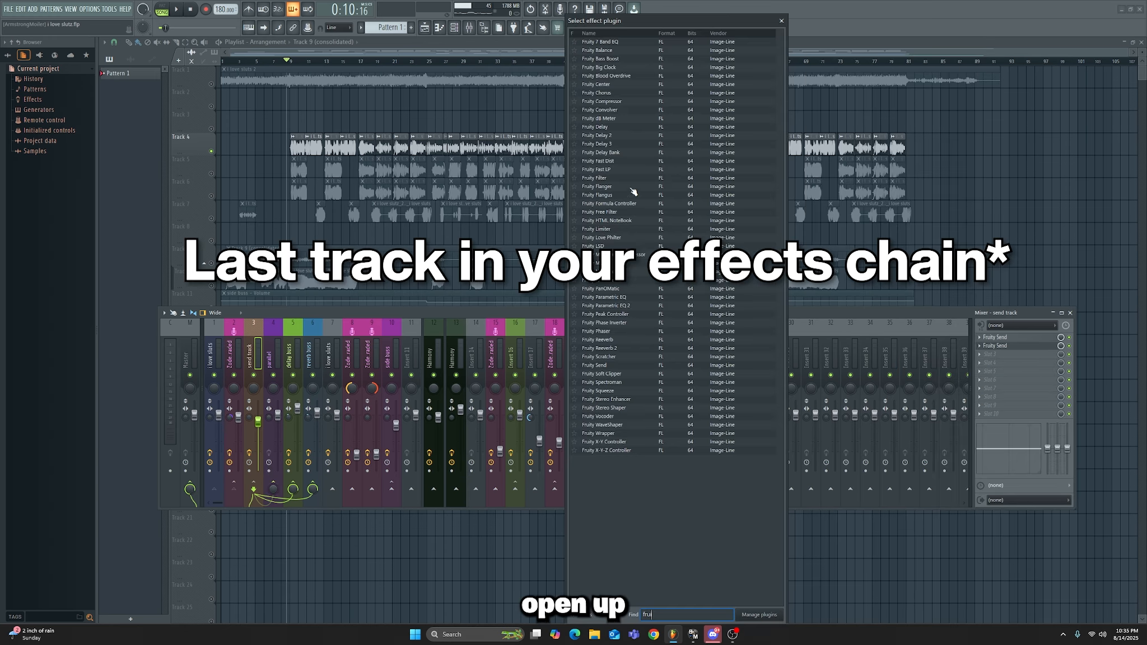
text(fruity send)
double_click(611, 43)
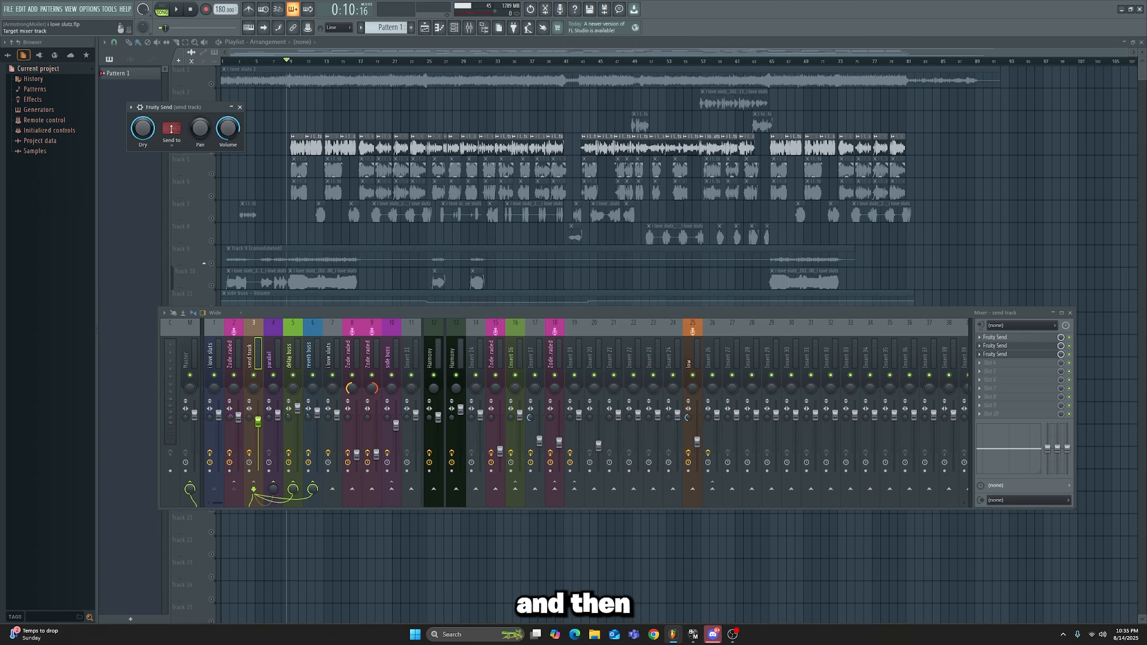
click(172, 130)
click(191, 160)
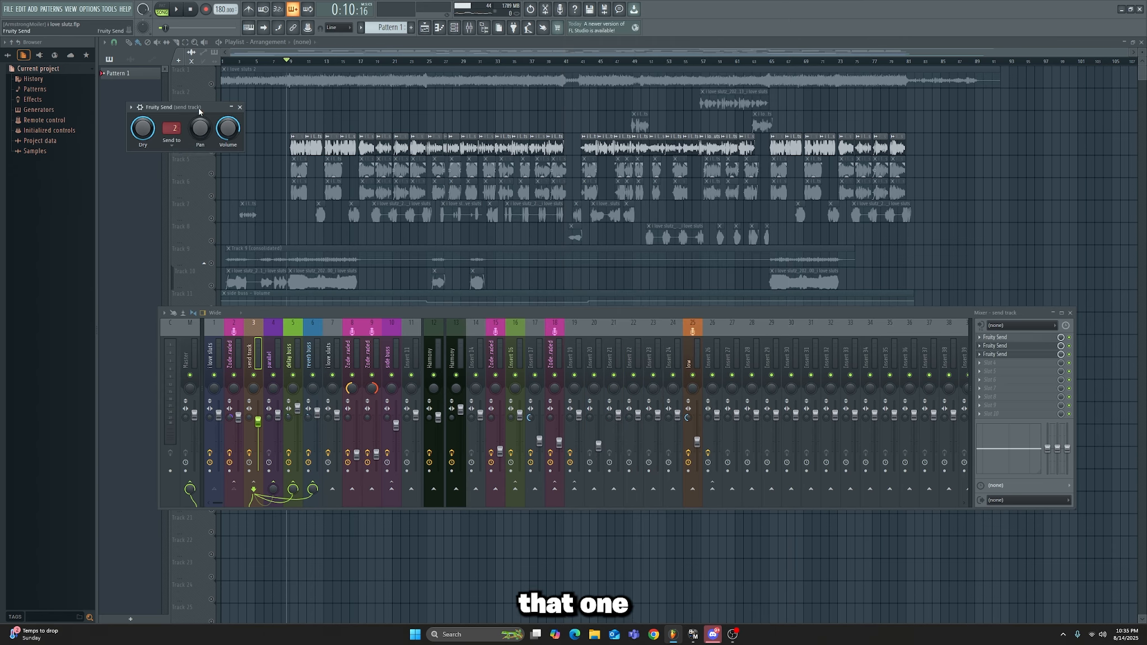
drag(210, 109, 301, 174)
click(331, 172)
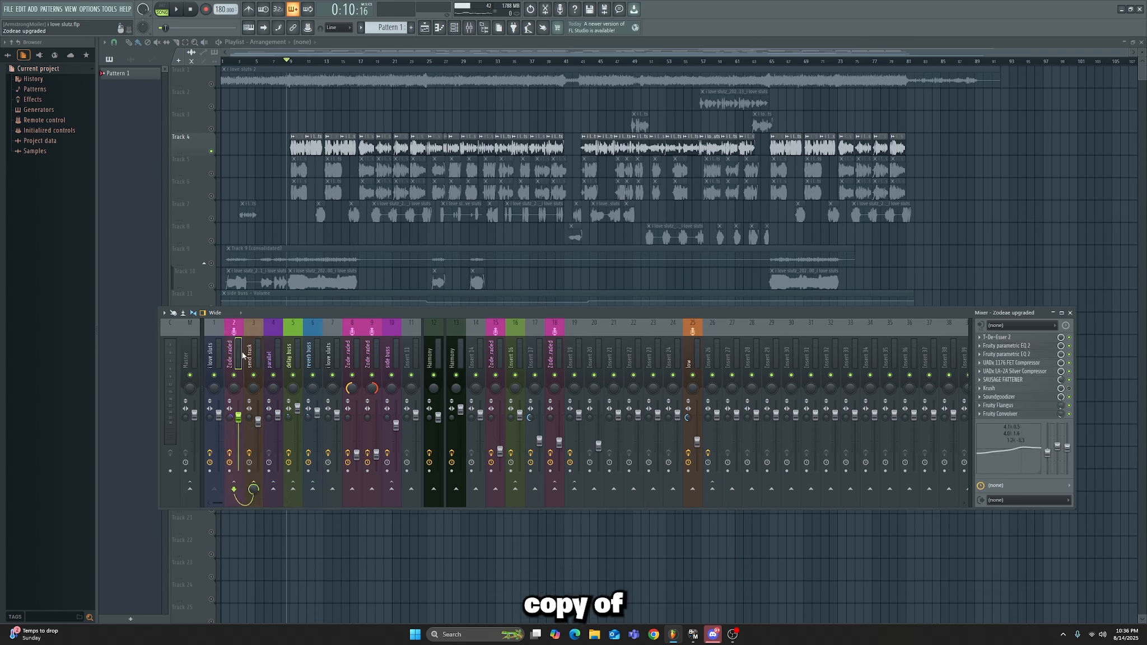
Step: Lower the parallel track's volume fader to blend it under the main vocal
click(268, 354)
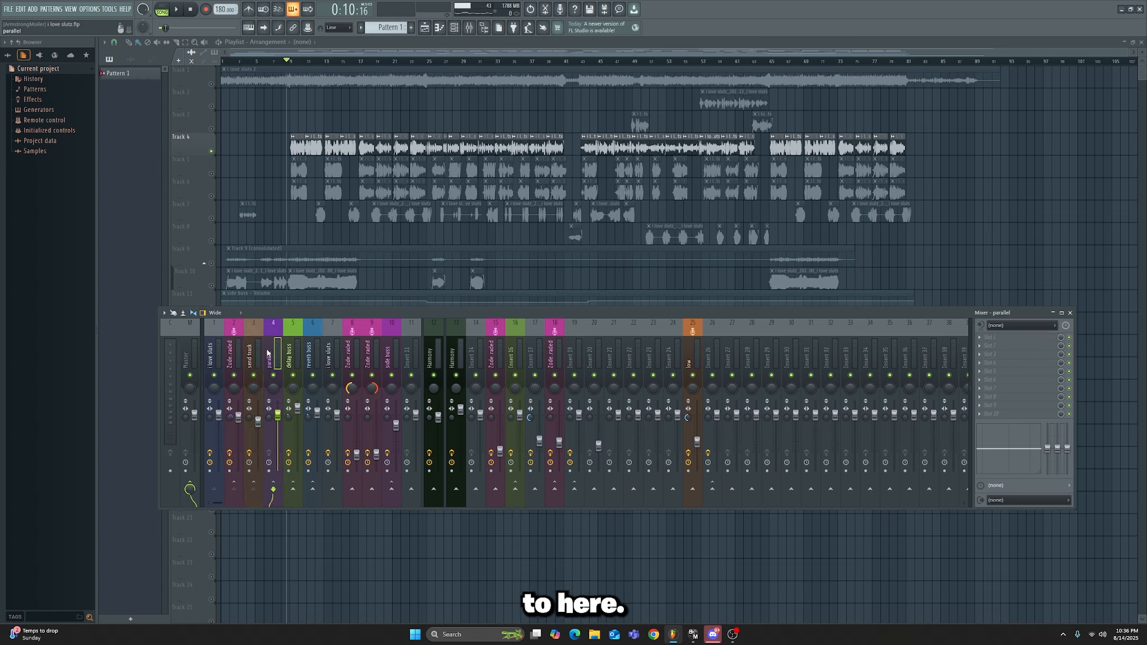
drag(278, 415, 278, 417)
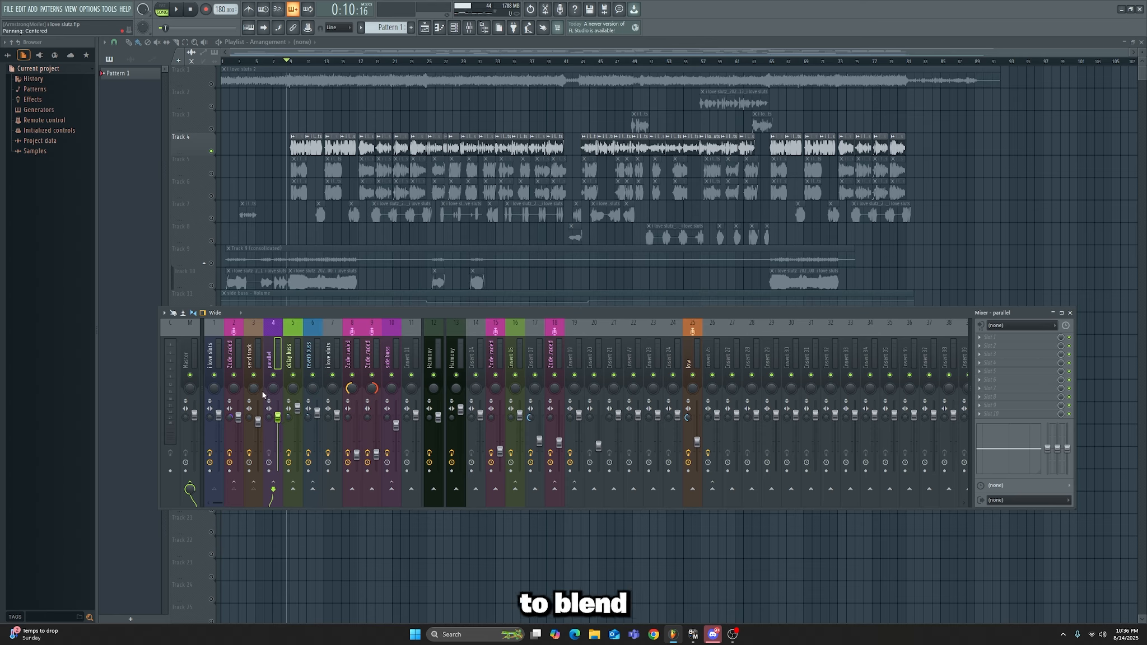
drag(277, 441, 277, 434)
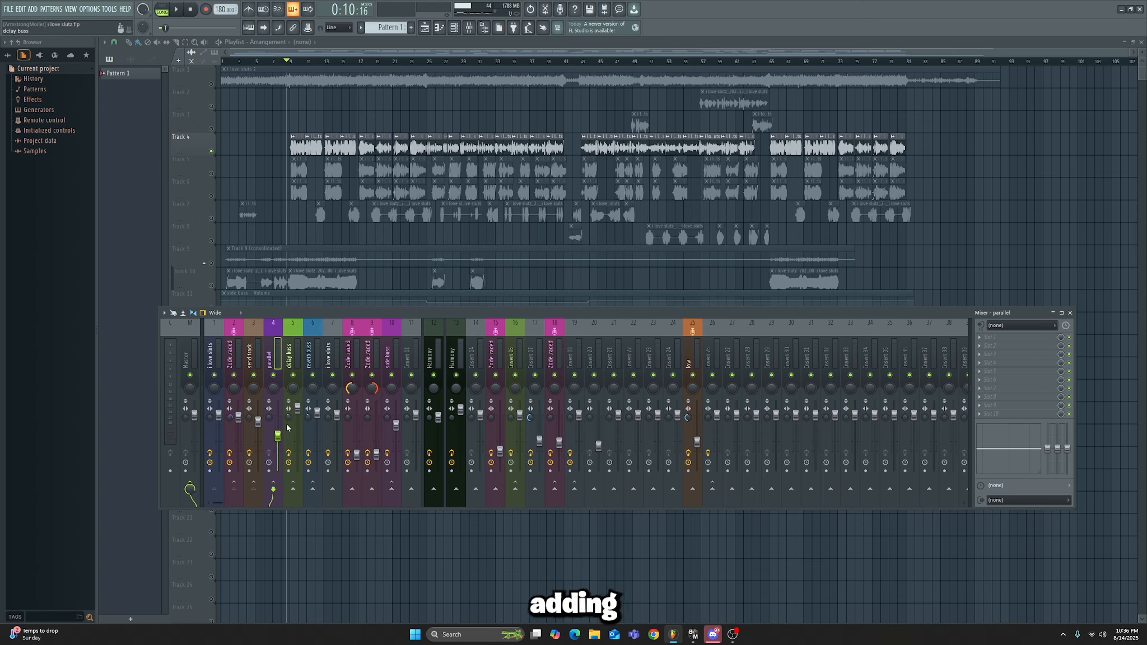
Step: Load the Decapitator plugin in the first effect slot of the parallel track
click(189, 359)
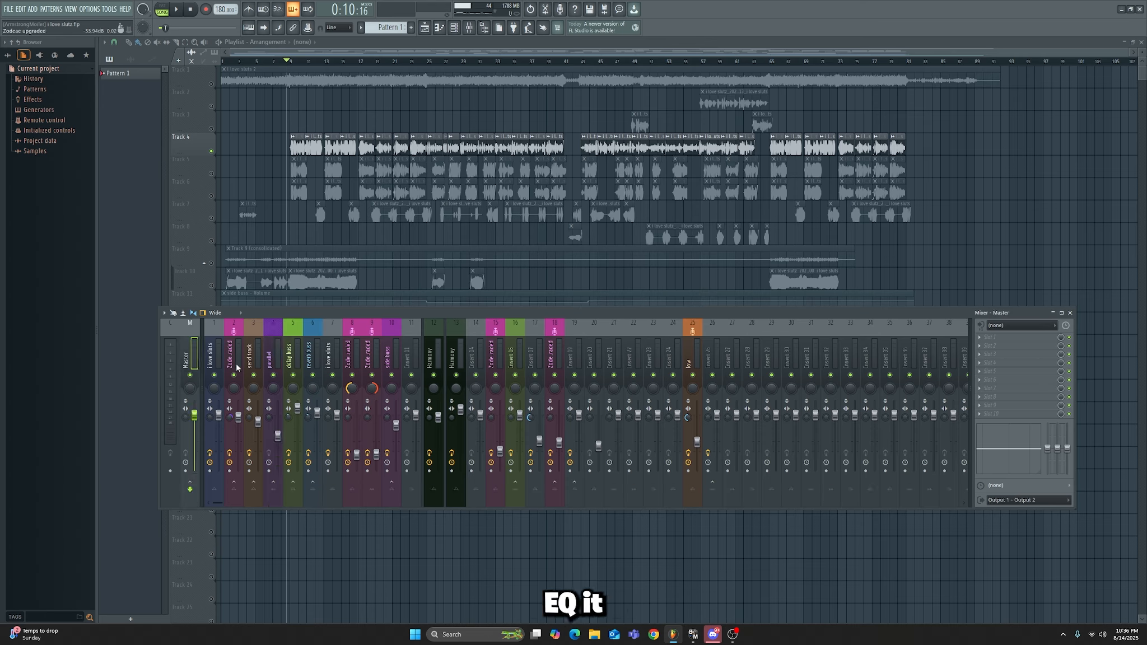
click(274, 345)
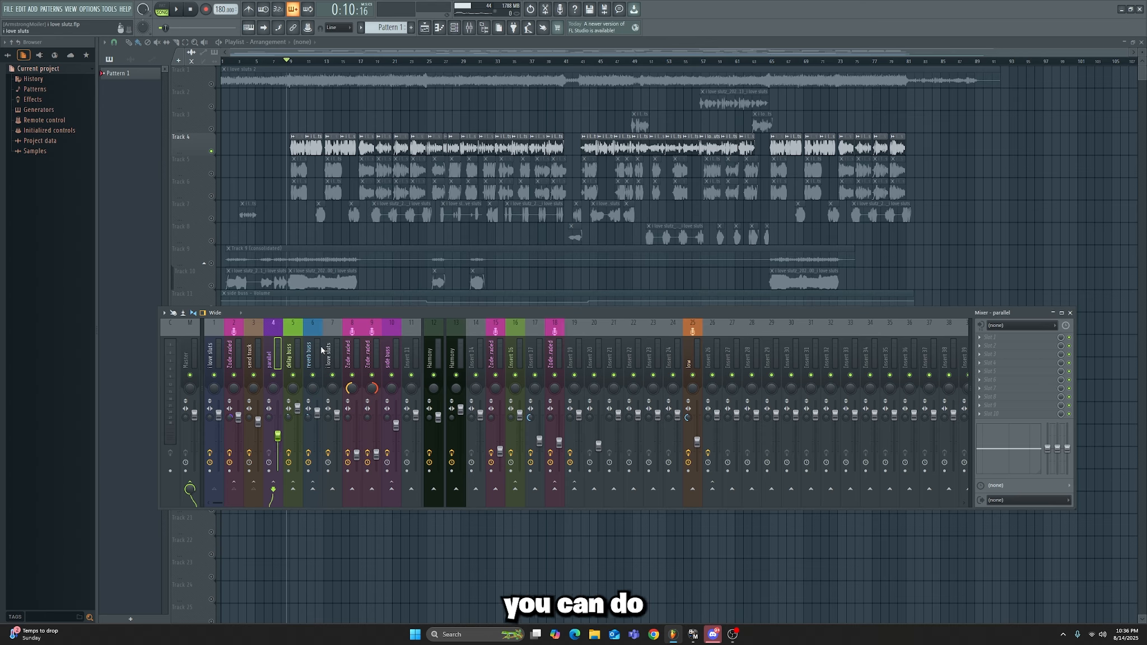
click(254, 351)
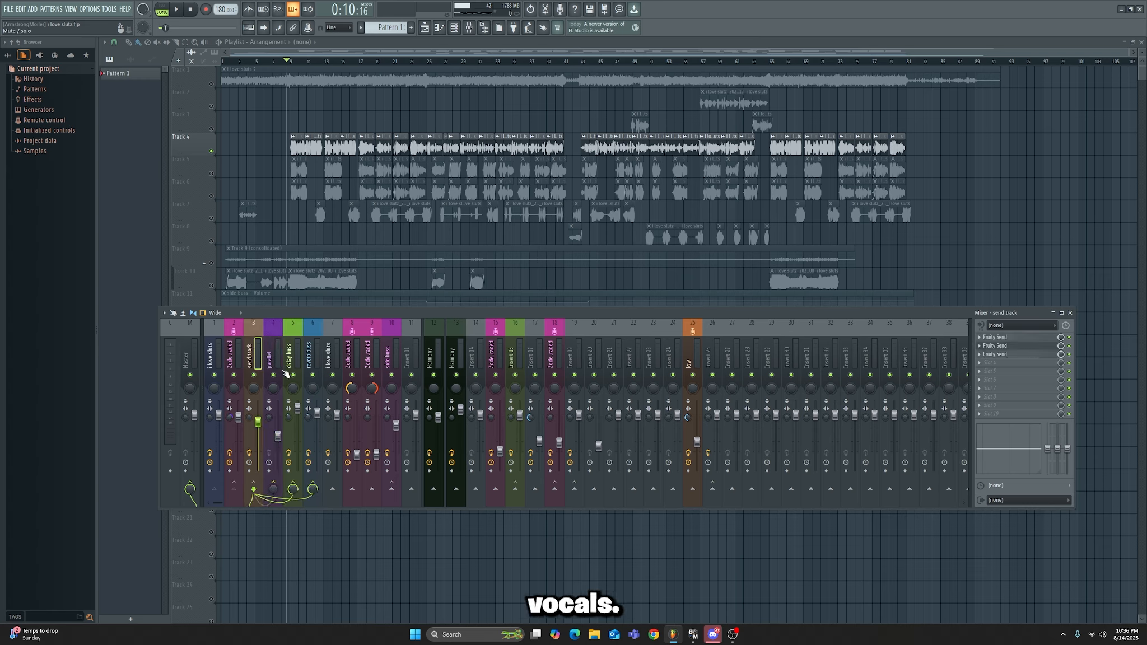
click(274, 344)
click(990, 337)
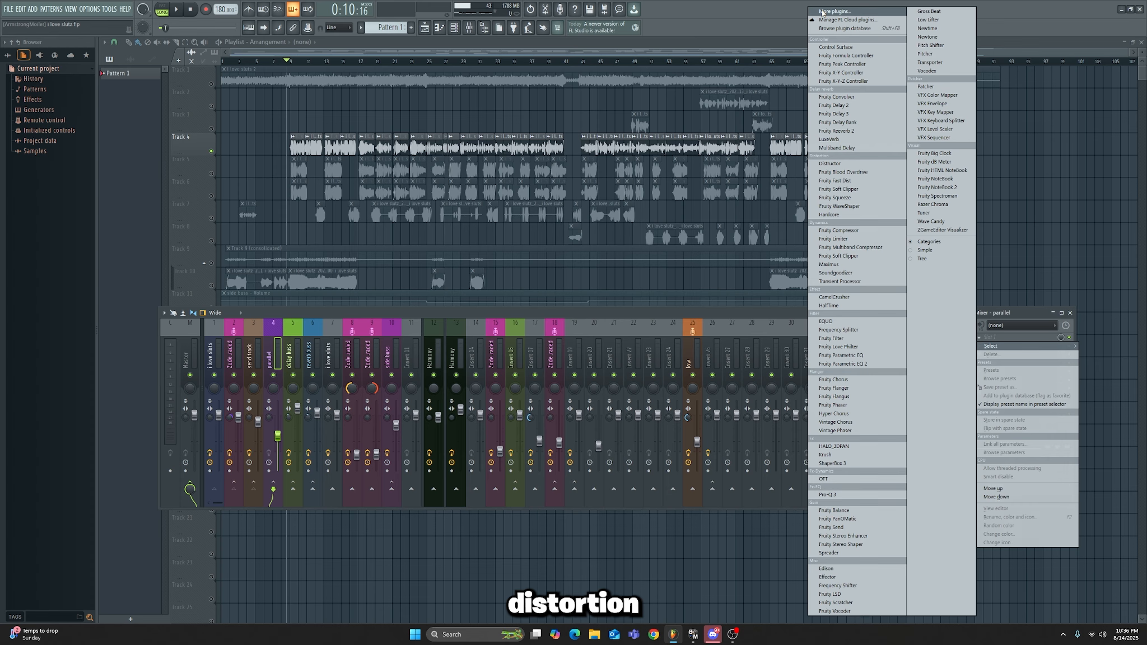
click(845, 12)
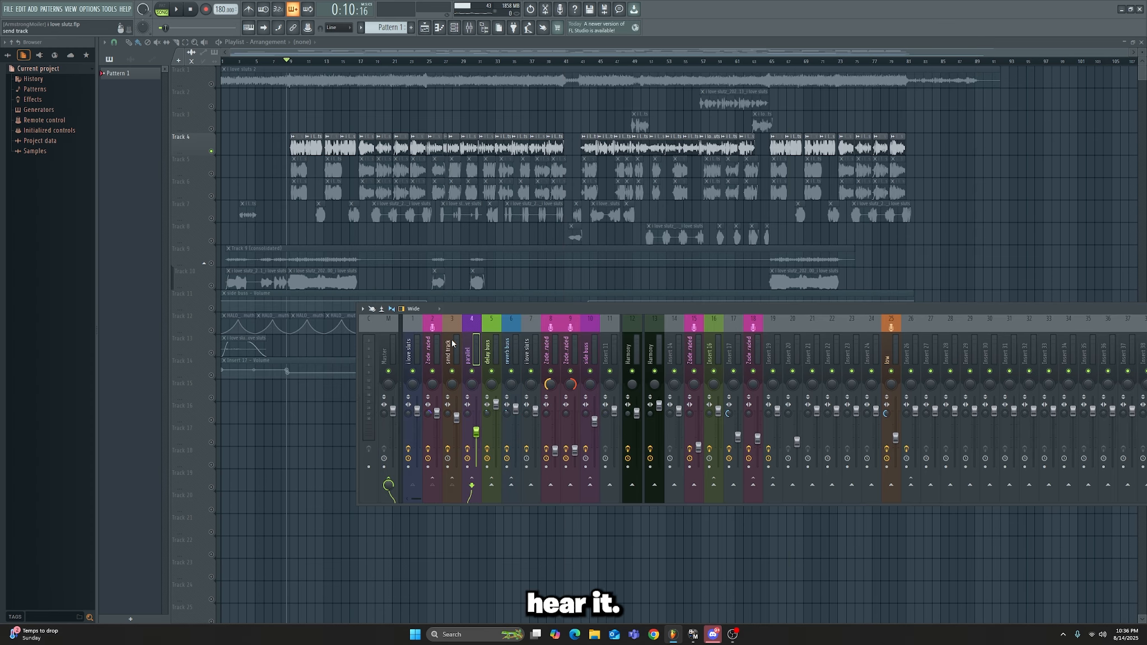
Step: Play the vocal with the parallel distortion and lower the parallel track's fader further
click(452, 344)
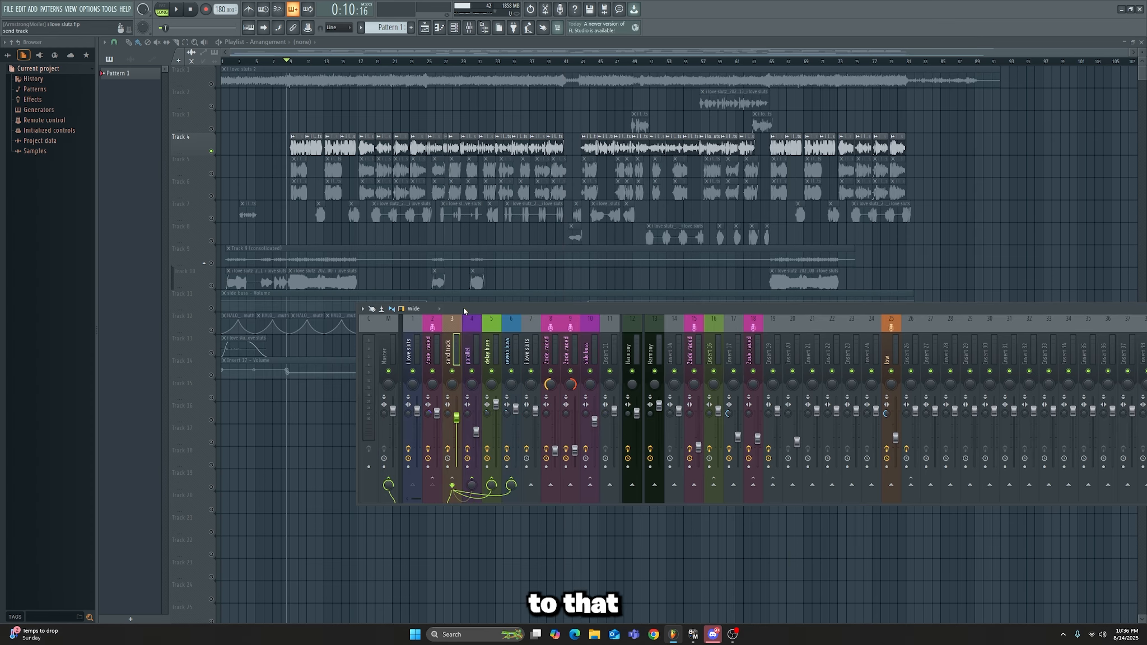
drag(463, 308, 207, 233)
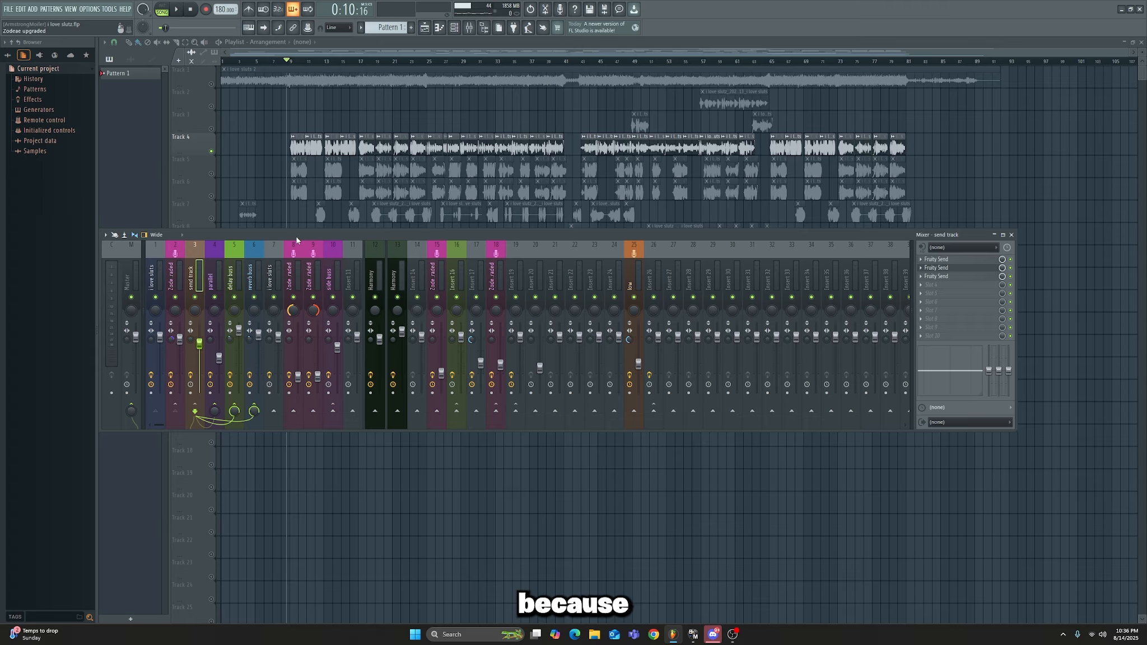
mouse_move(307, 383)
mouse_down()
mouse_move(306, 371)
mouse_move(306, 411)
mouse_move(306, 371)
mouse_move(307, 393)
mouse_up()
key(space)
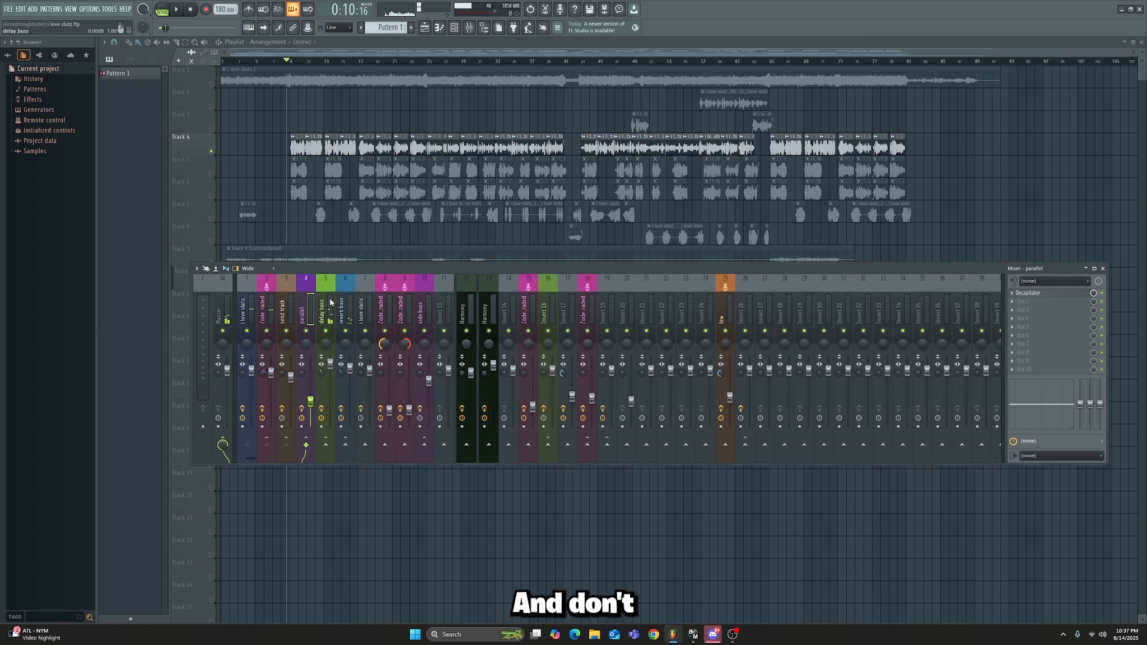
click(329, 303)
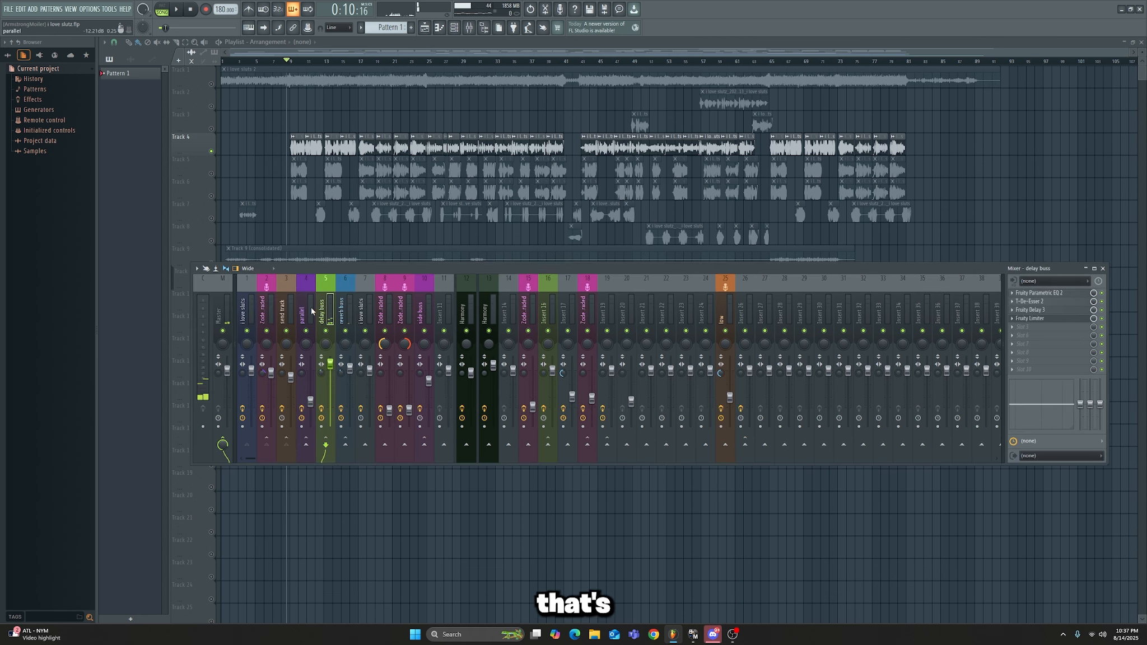
click(306, 304)
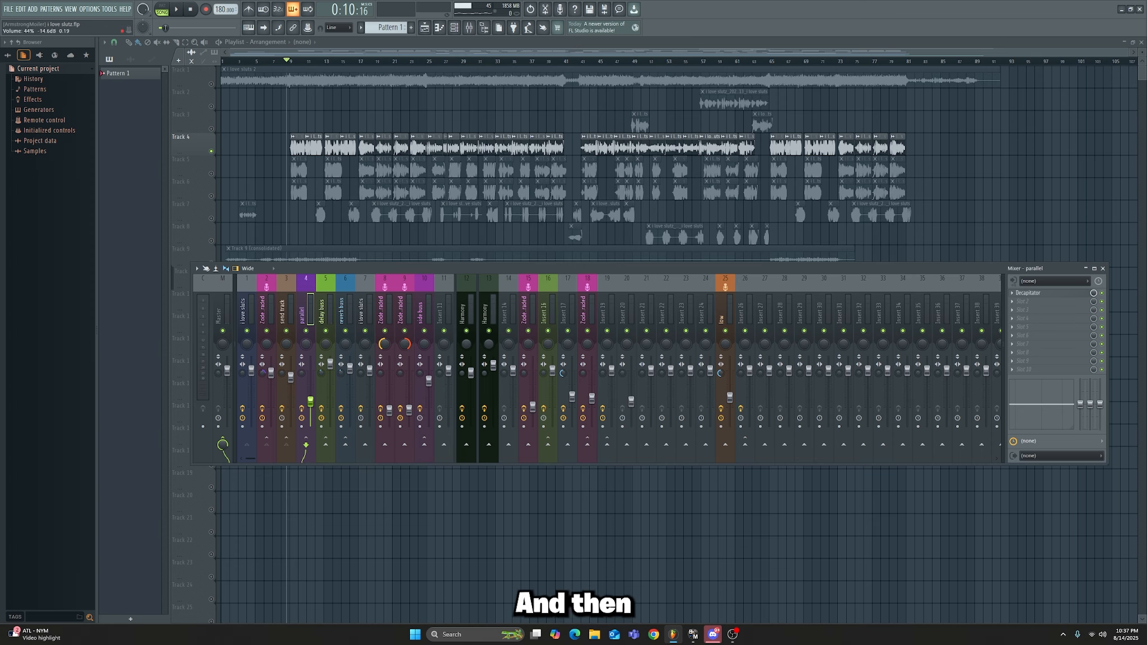
drag(311, 402, 311, 413)
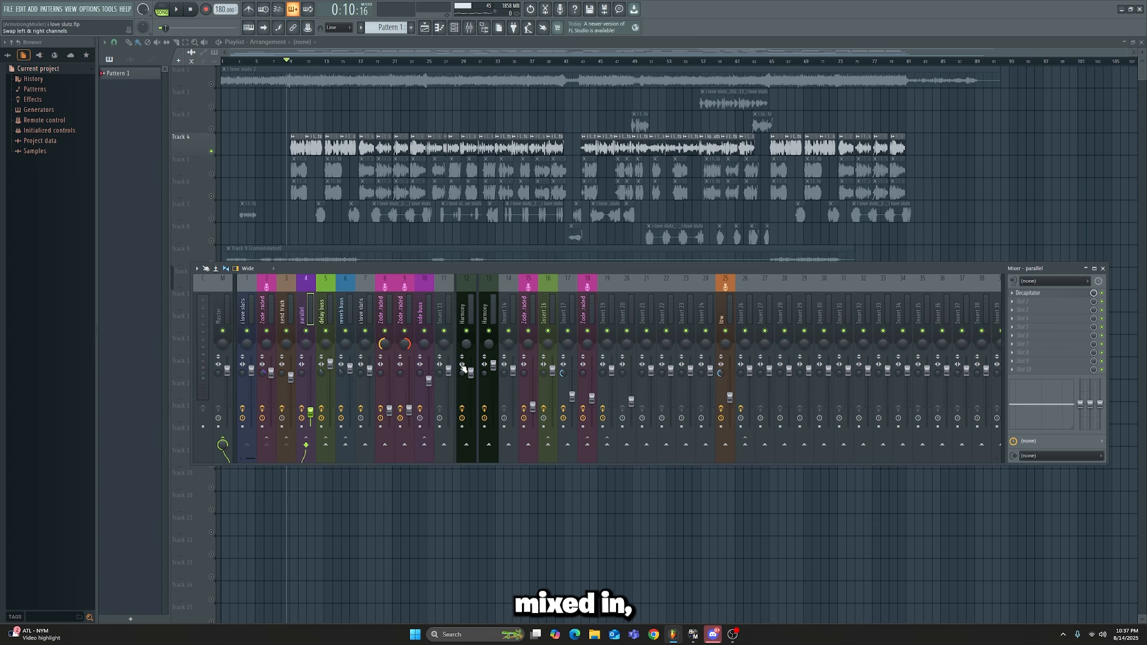
Step: Reset the send track's routing level to the Master at 100%
click(291, 305)
right_click(222, 444)
click(244, 455)
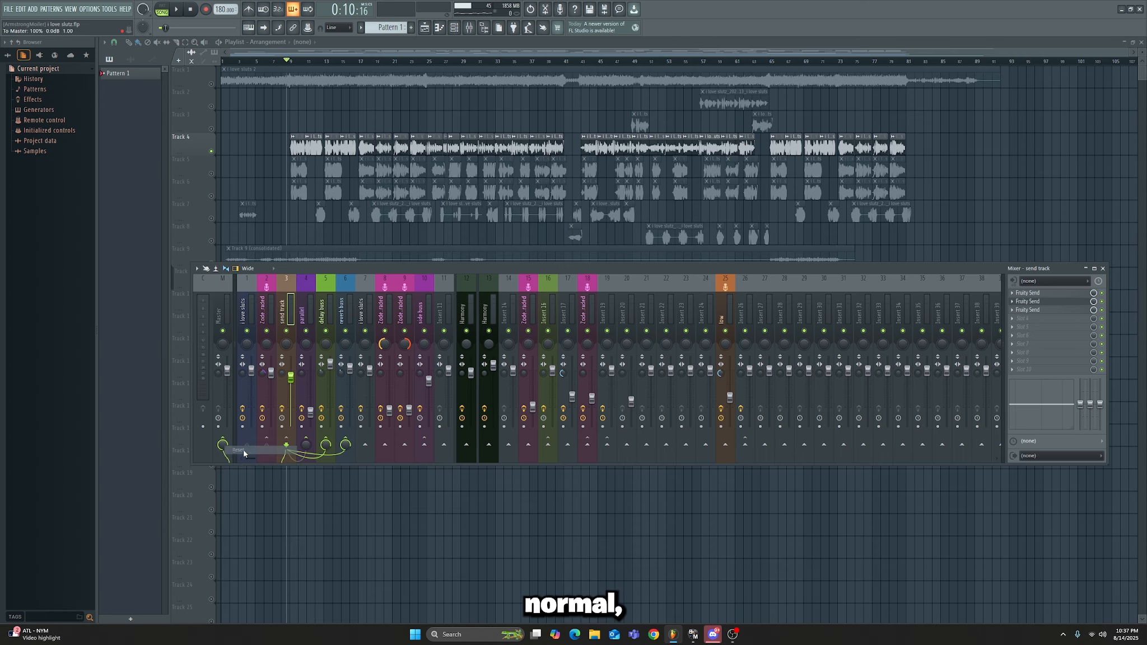
Step: Pull the parallel track's volume fader all the way down, and raise it to 26% during playback to blend in the distortion
drag(312, 413, 317, 428)
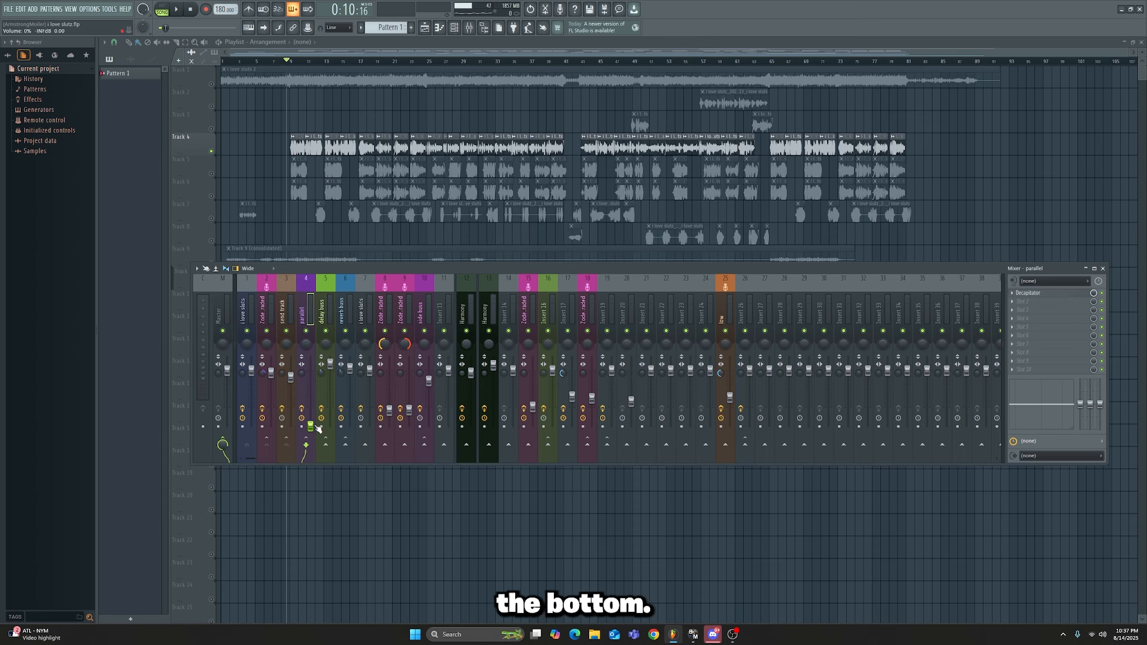
key(space)
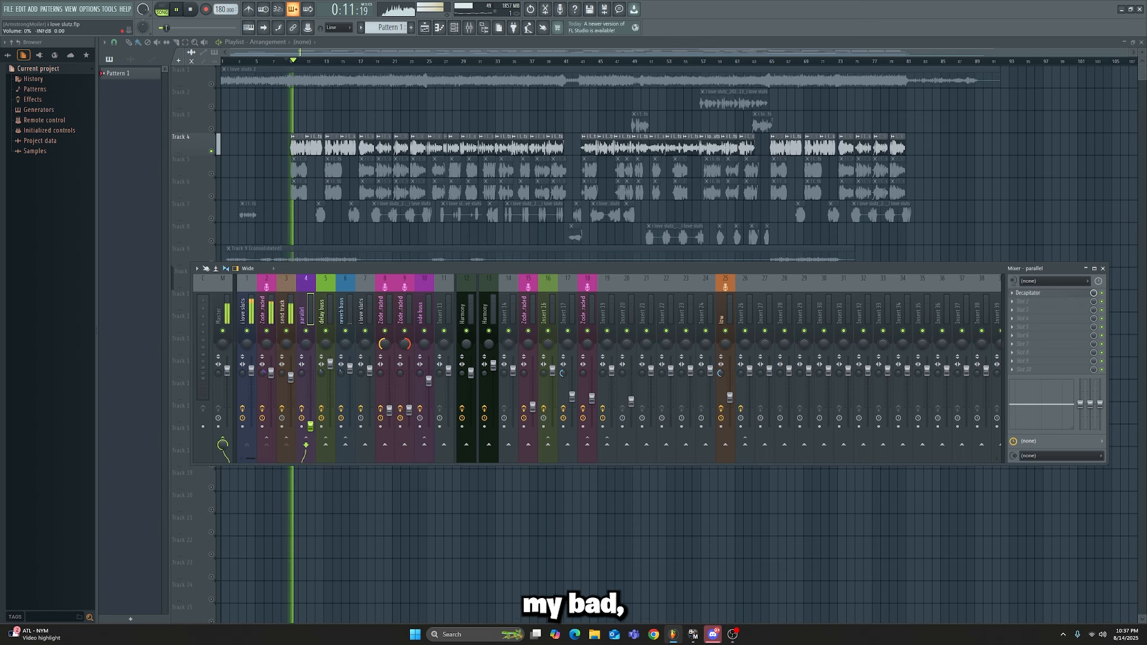
key(space)
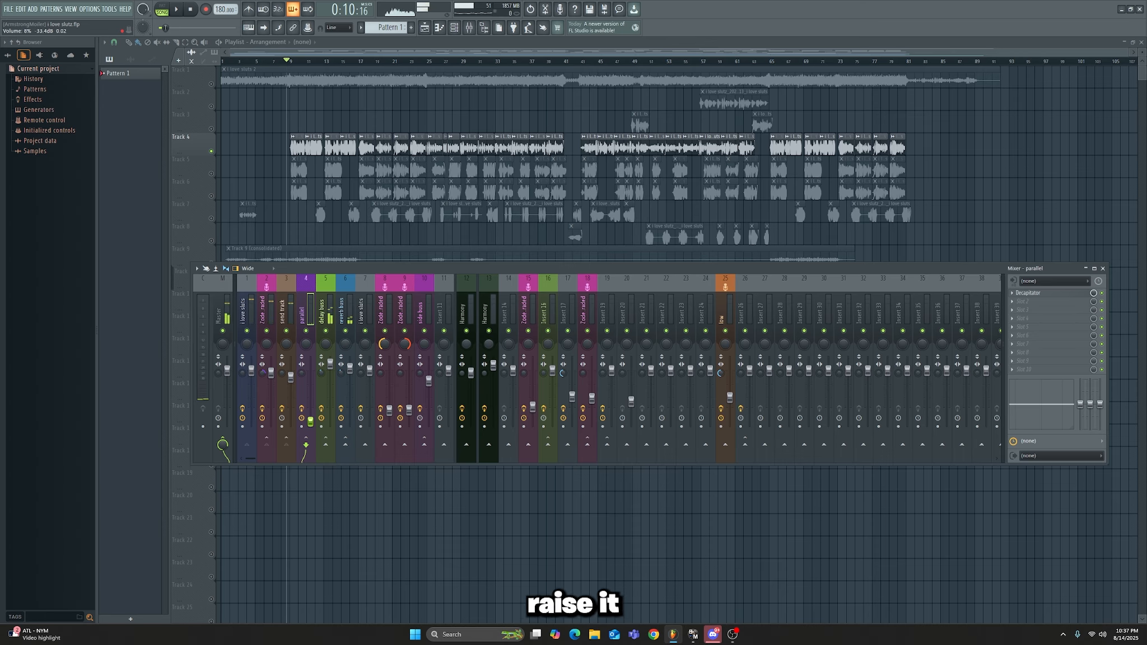
key(space)
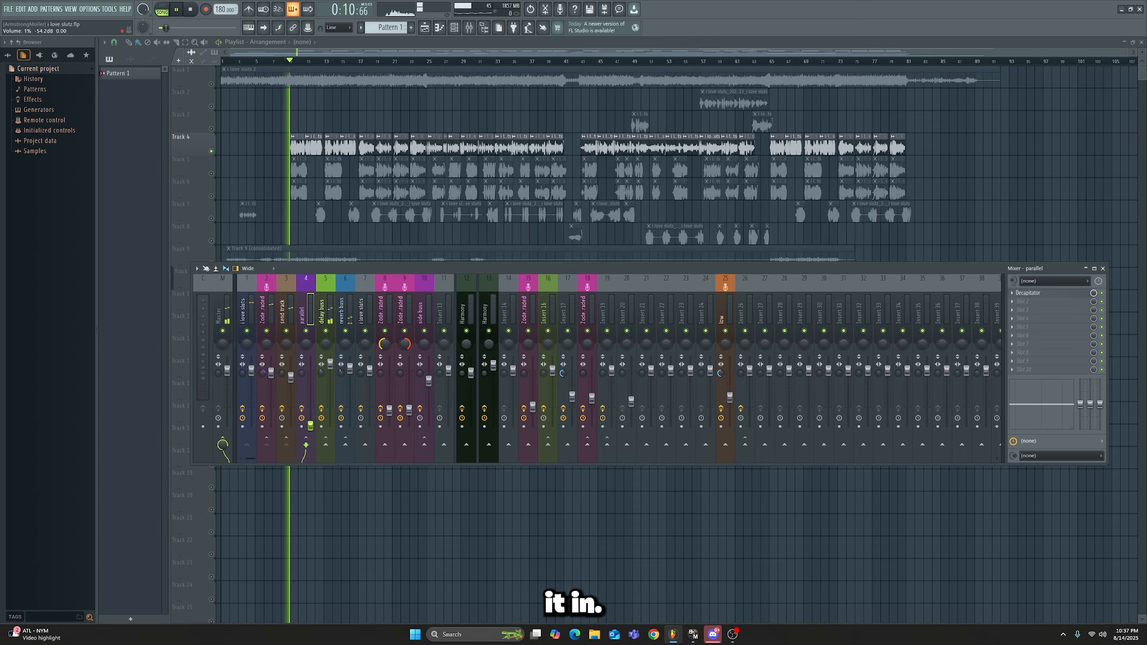
drag(312, 427, 310, 411)
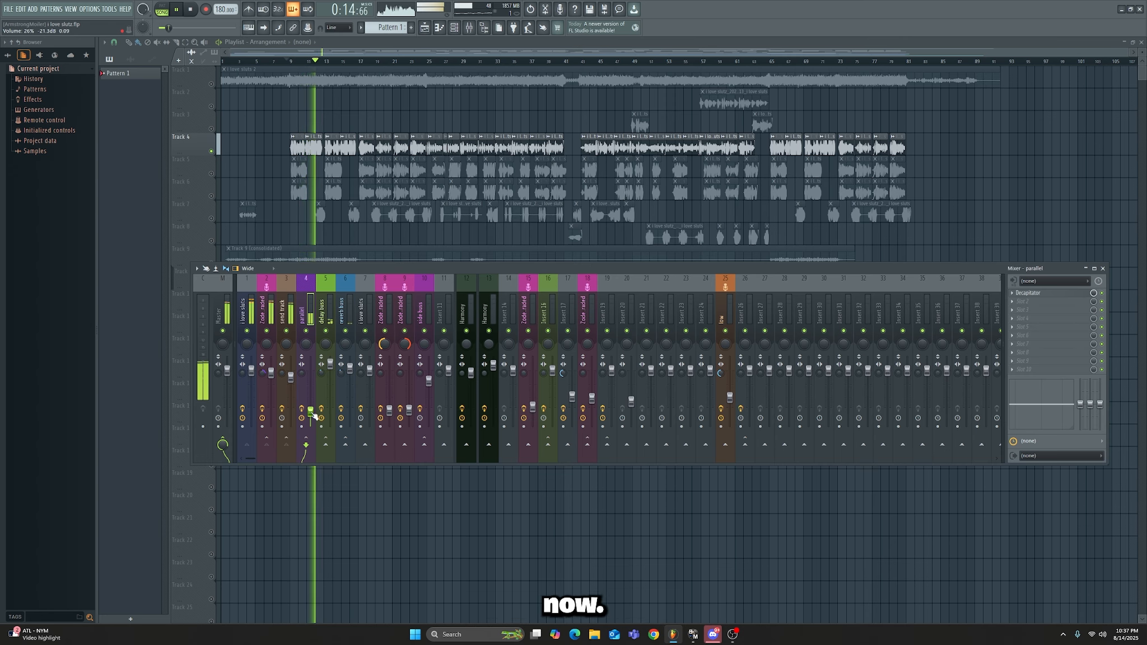
key(space)
drag(345, 267, 353, 291)
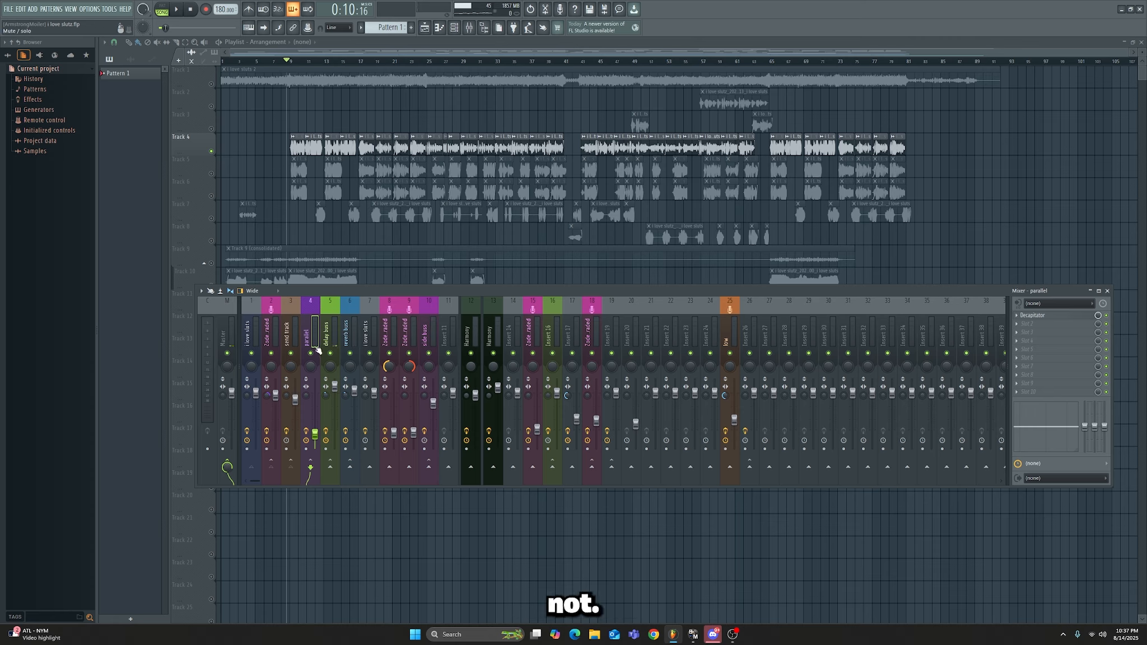
click(296, 399)
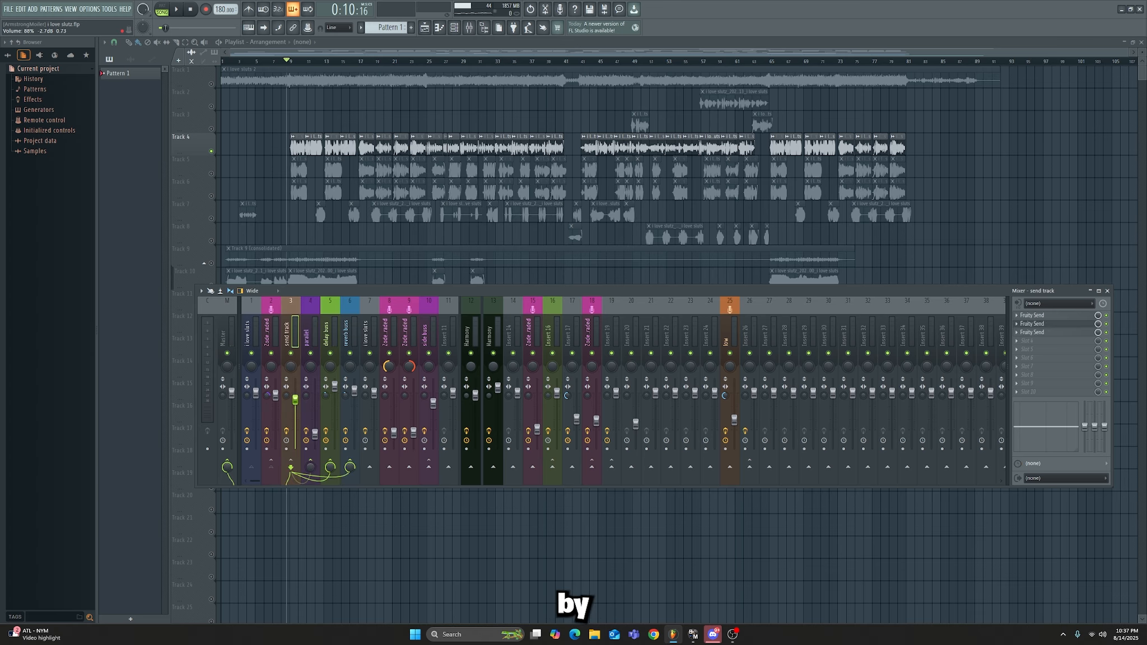
Step: Replace Decapitator in the parallel track's first effect slot with Fruity Reverb 2
click(318, 358)
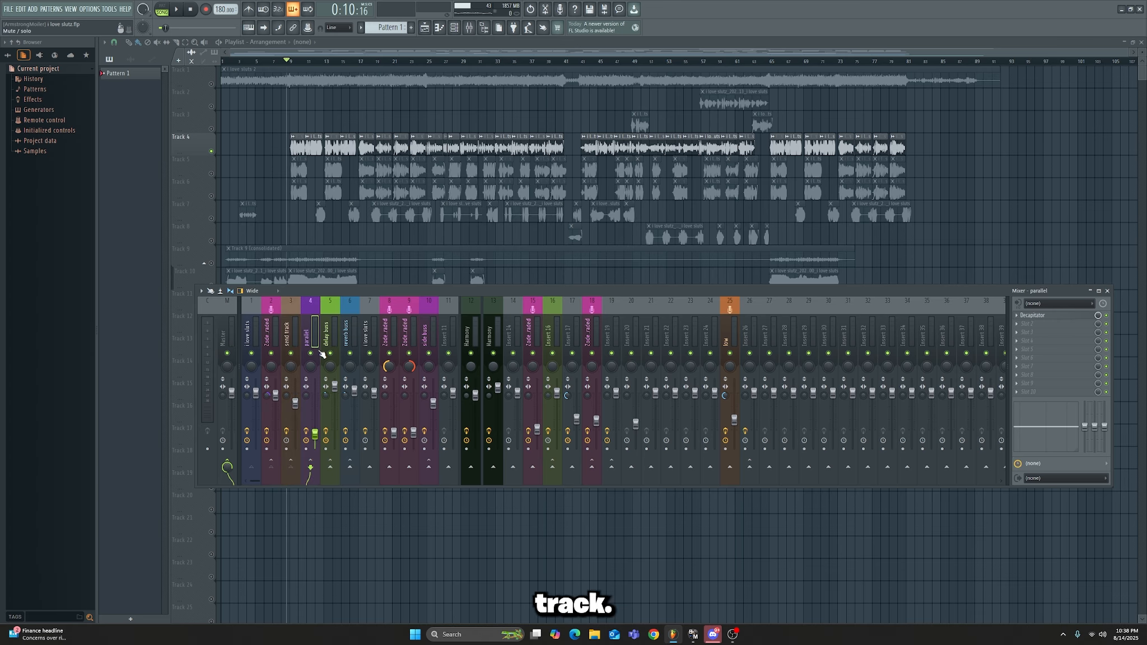
drag(414, 291, 400, 300)
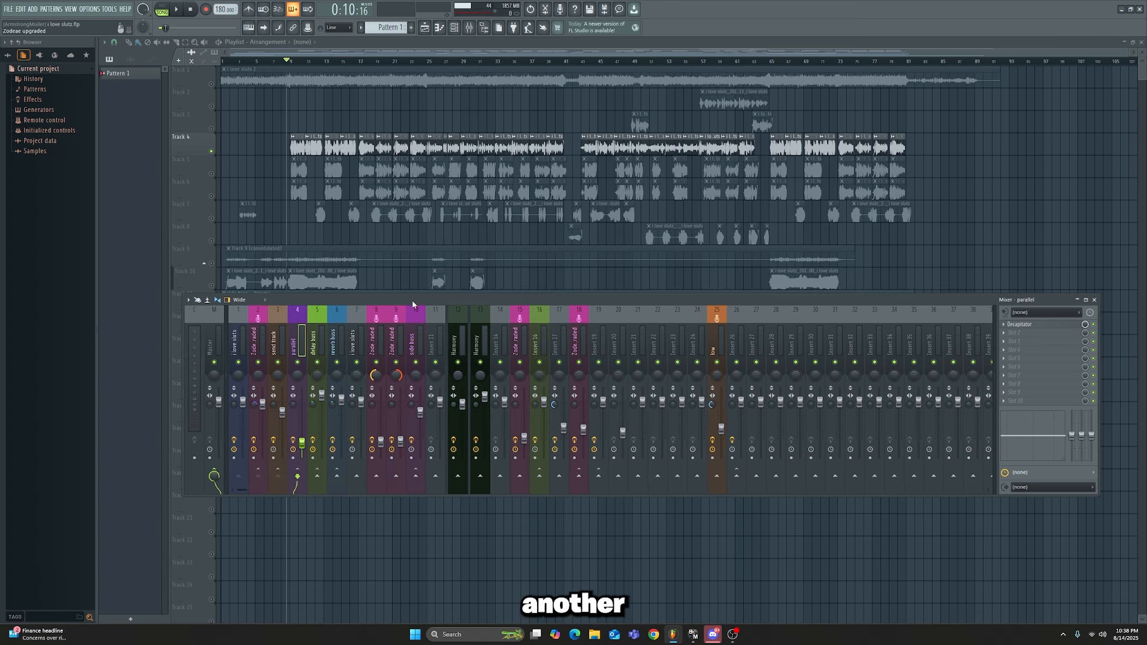
click(1002, 325)
click(1010, 338)
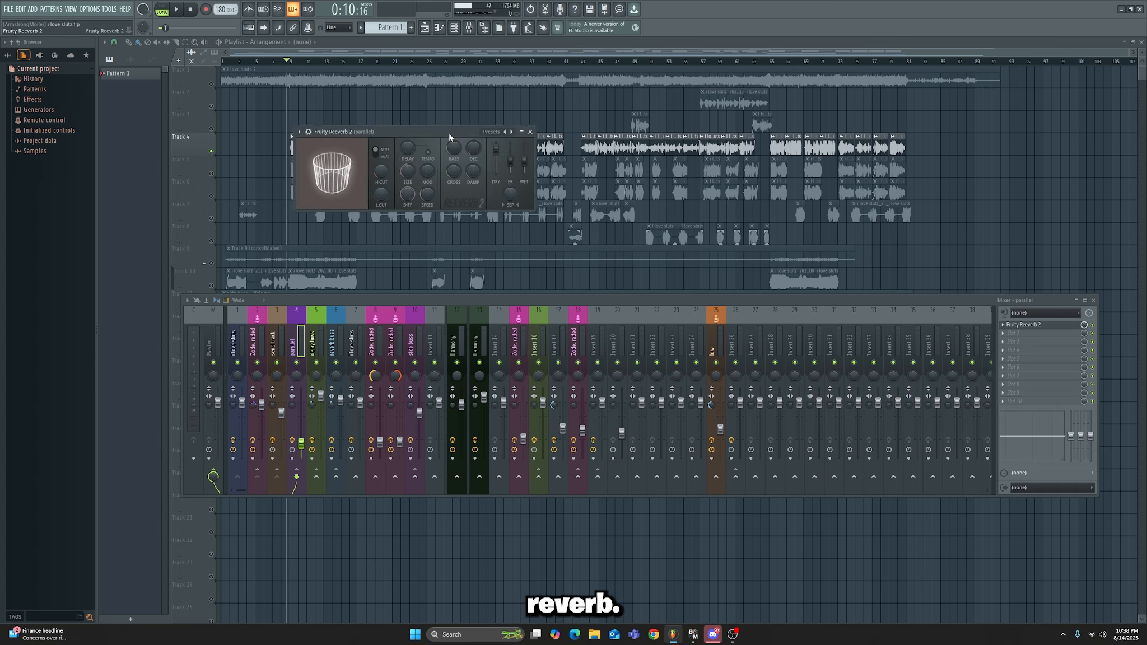
drag(448, 132, 707, 192)
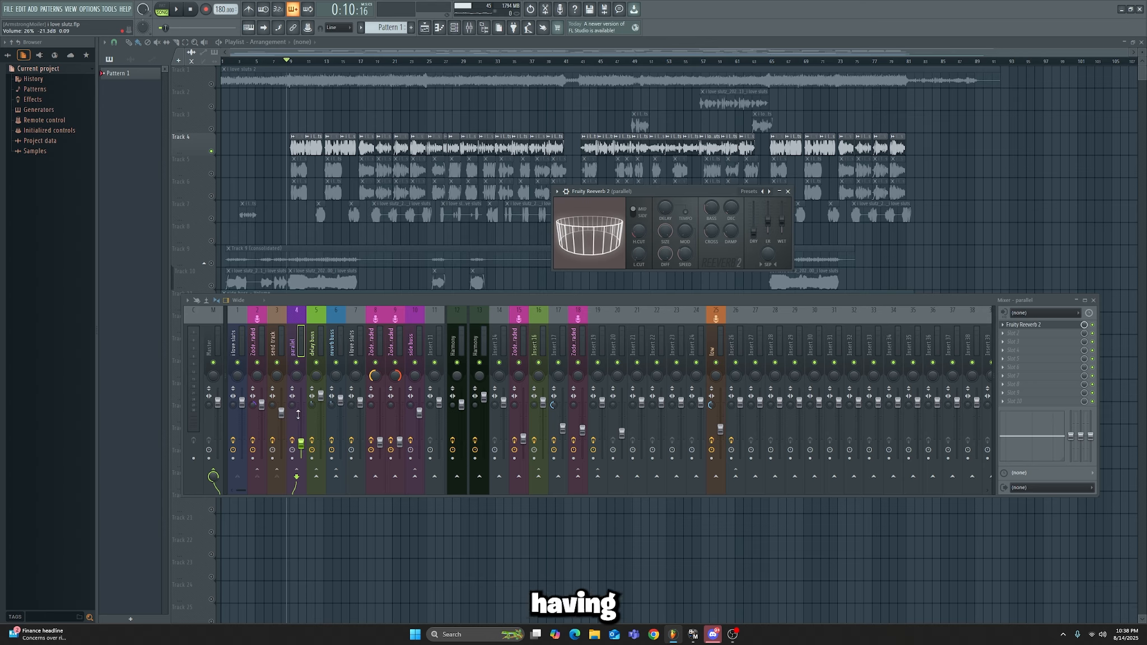
Step: Examine the settings of the send track's third Fruity Send, and close the open plugin windows
click(283, 331)
click(1027, 343)
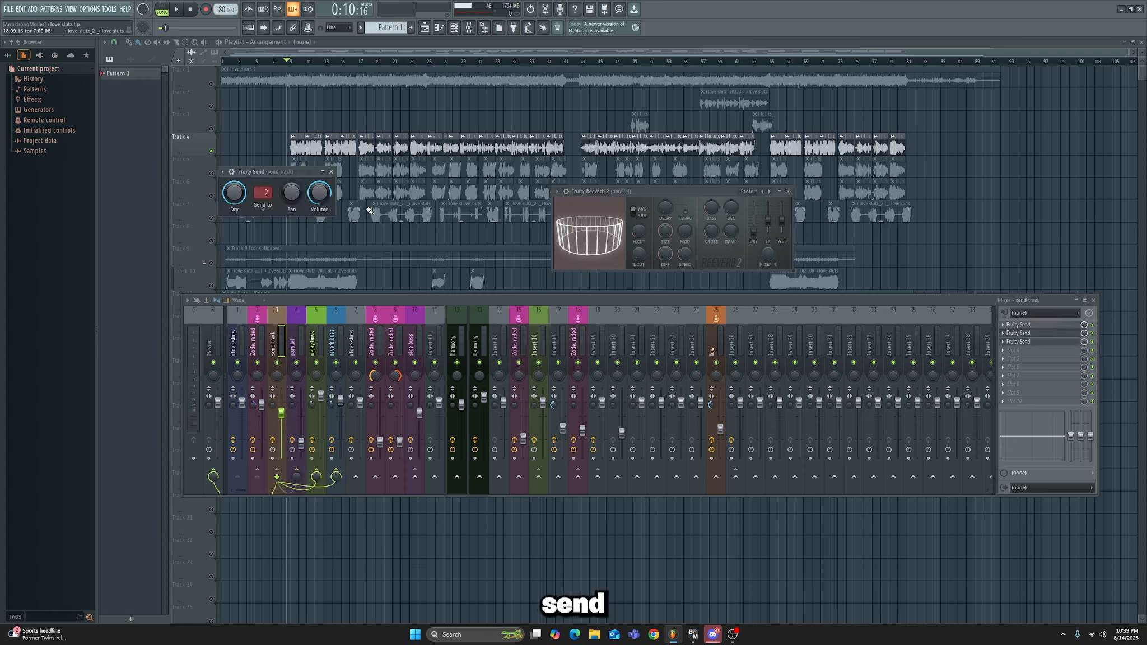
drag(302, 171, 383, 194)
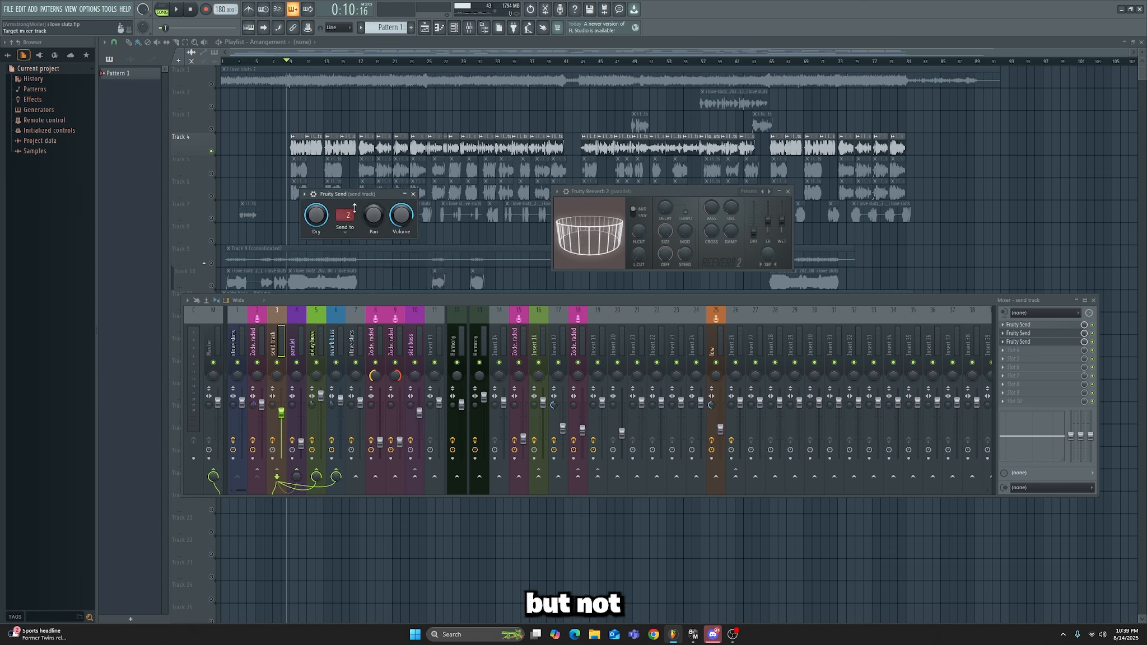
click(413, 194)
drag(704, 192, 632, 177)
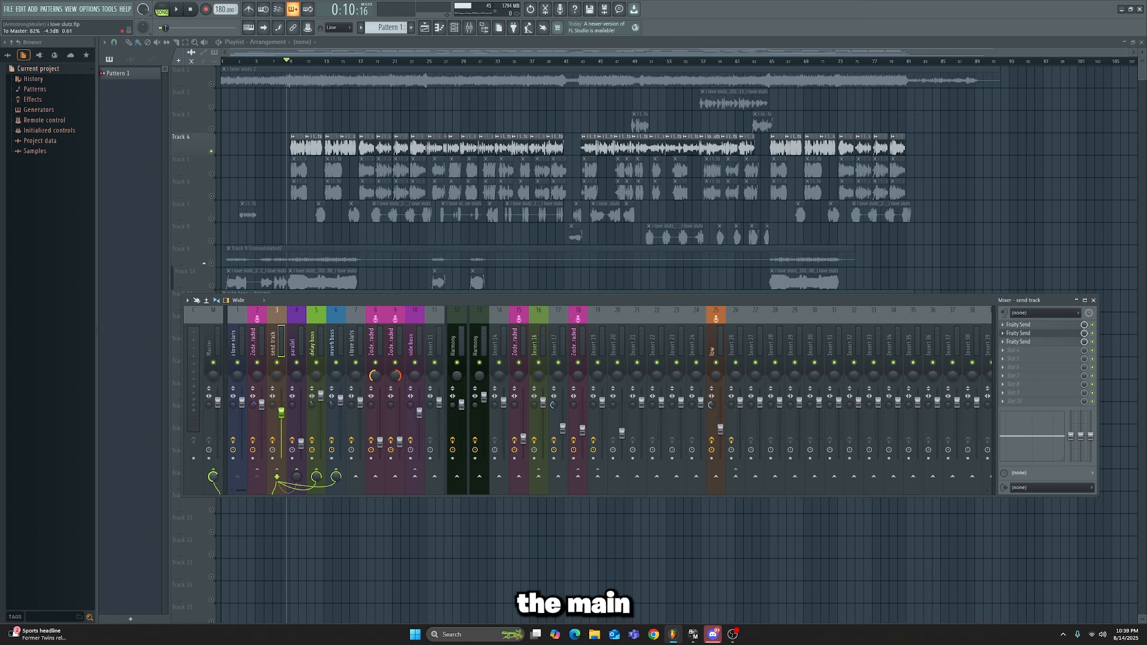
Step: Play the vocal from the parallel track to audition its reverb at the current fader level
click(295, 326)
key(space)
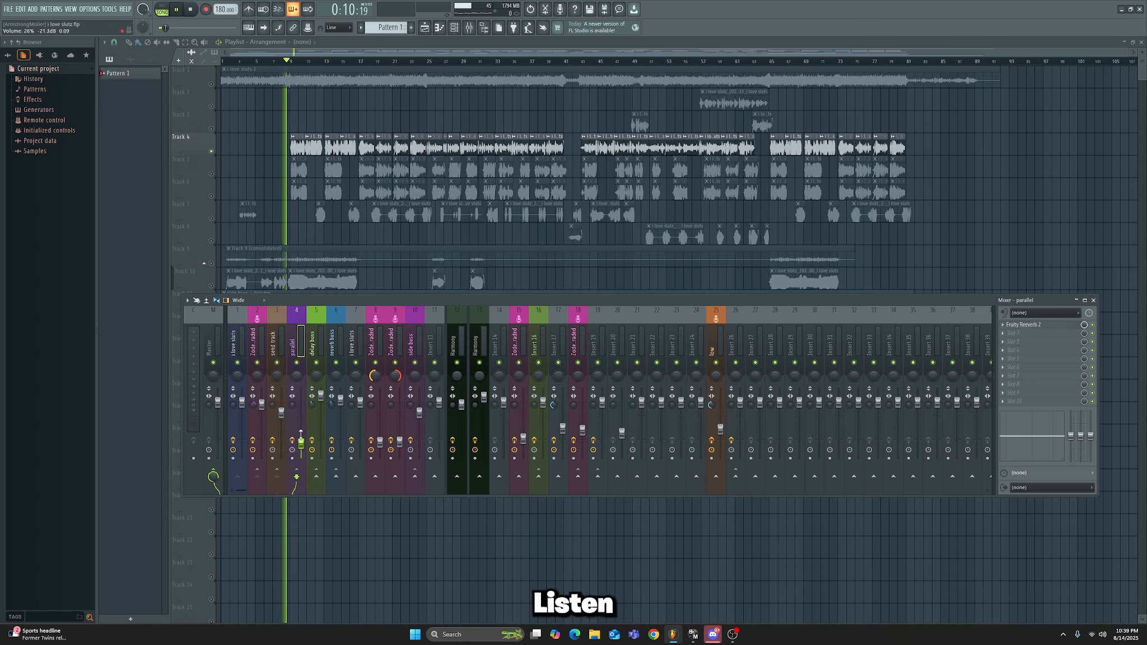
mouse_move(300, 435)
mouse_down()
mouse_move(301, 405)
mouse_move(300, 443)
mouse_up()
key(space)
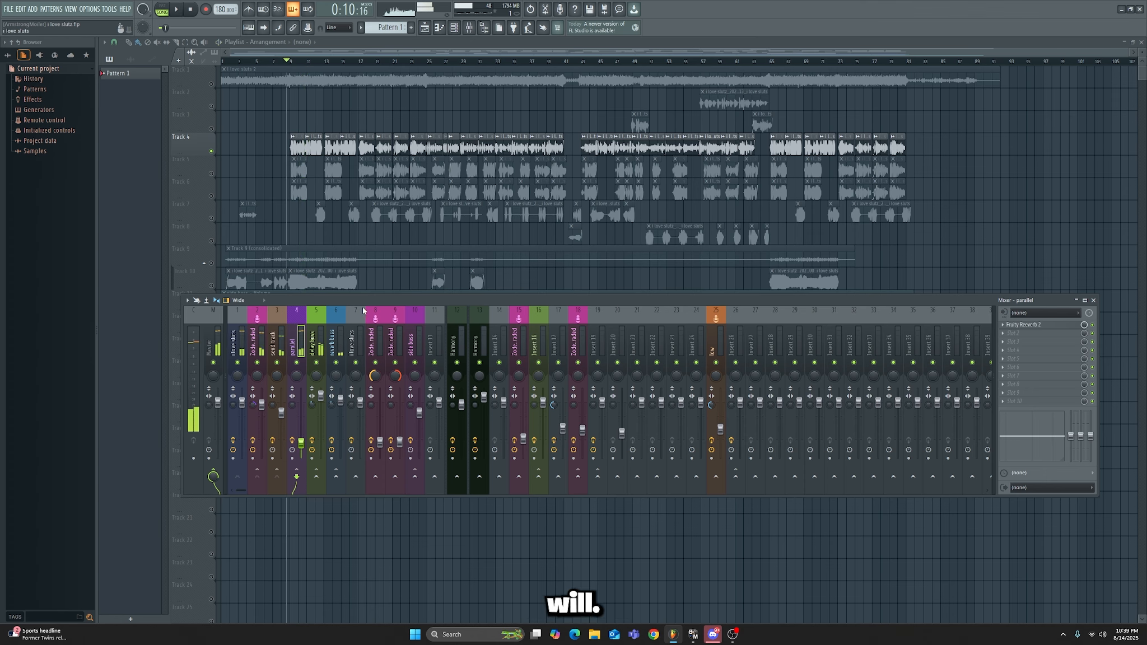
Step: Insert Fruity Parametric EQ 2 ahead of Fruity Reverb 2 on the parallel track, with band 1 cutting the lows
drag(362, 306, 362, 326)
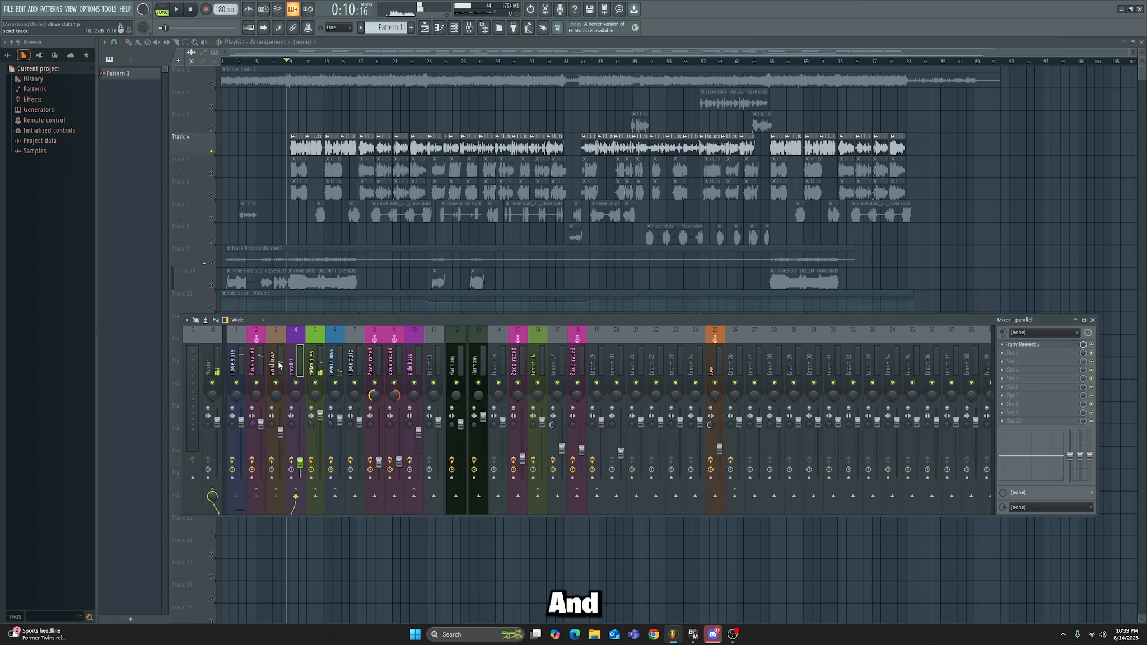
click(1022, 344)
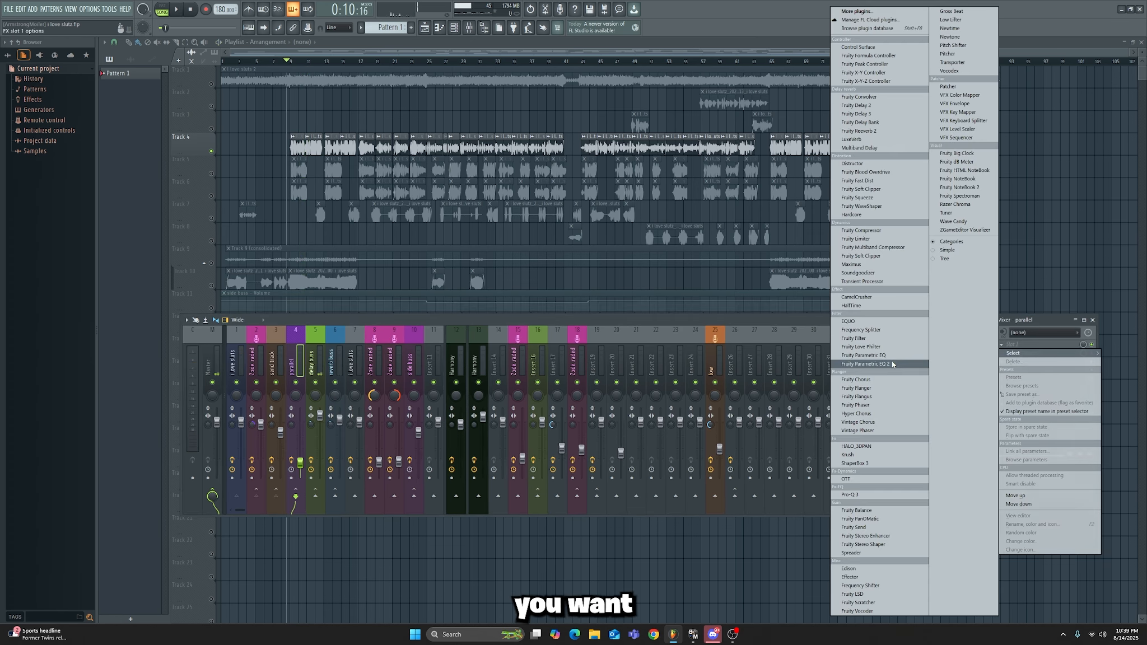
click(892, 364)
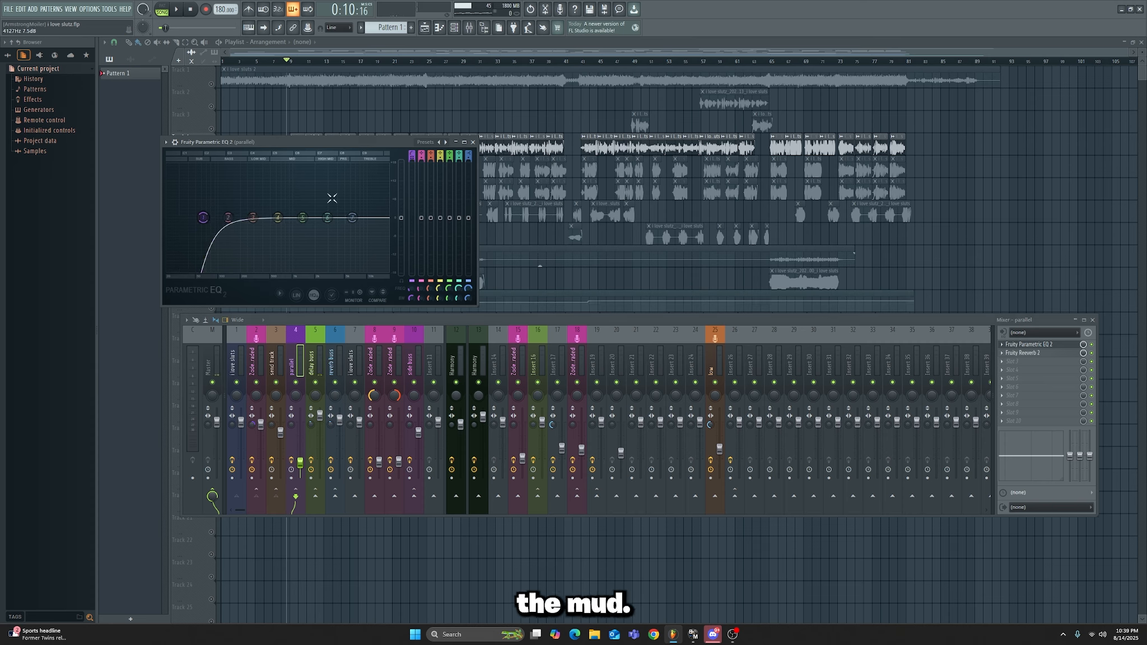
Step: Set band 7 of the parallel track's EQ to low pass and shift its cutoff toward the high frequencies
click(468, 156)
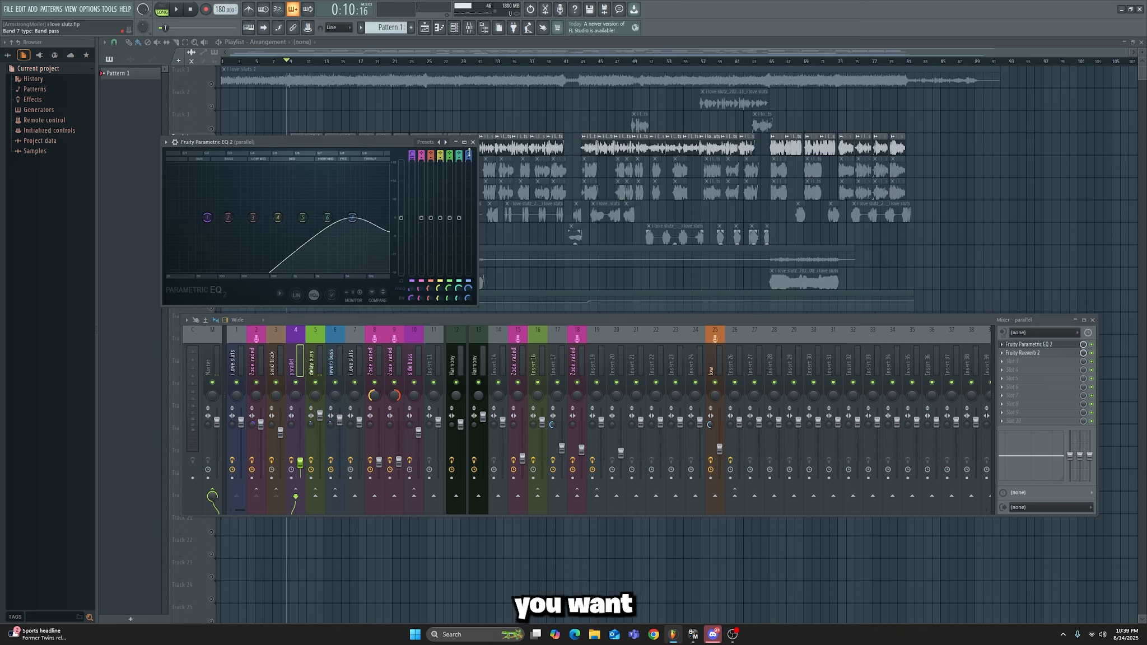
click(468, 159)
drag(352, 218, 384, 217)
click(473, 142)
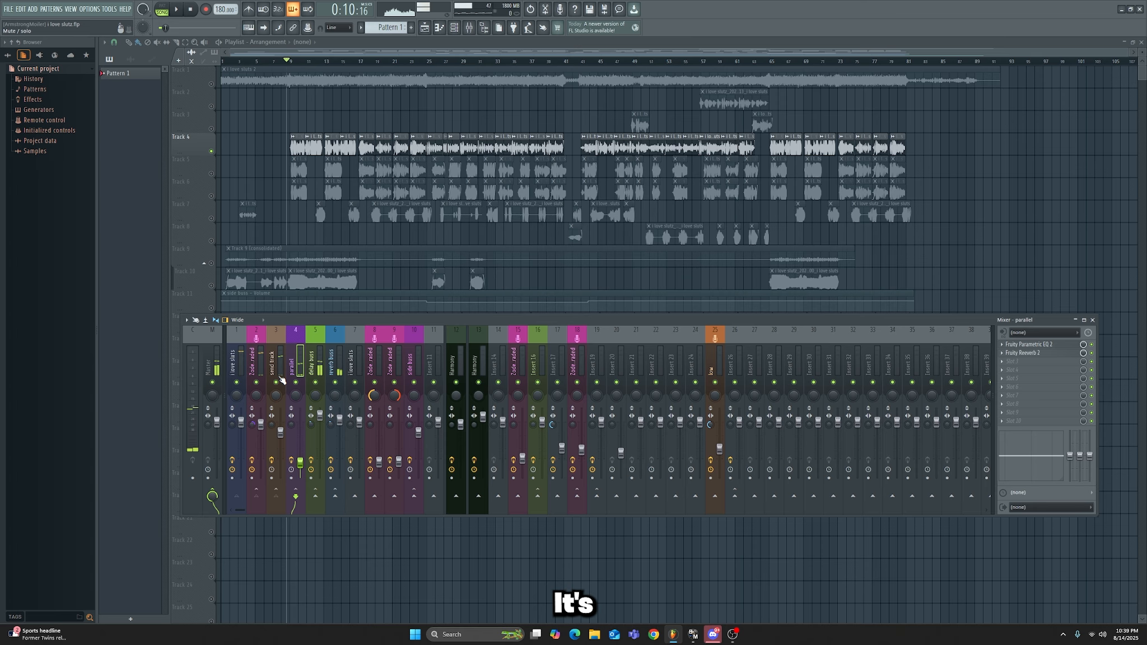
Step: Reset the send track's routing level to the Master to 100%
click(277, 372)
right_click(213, 496)
click(237, 476)
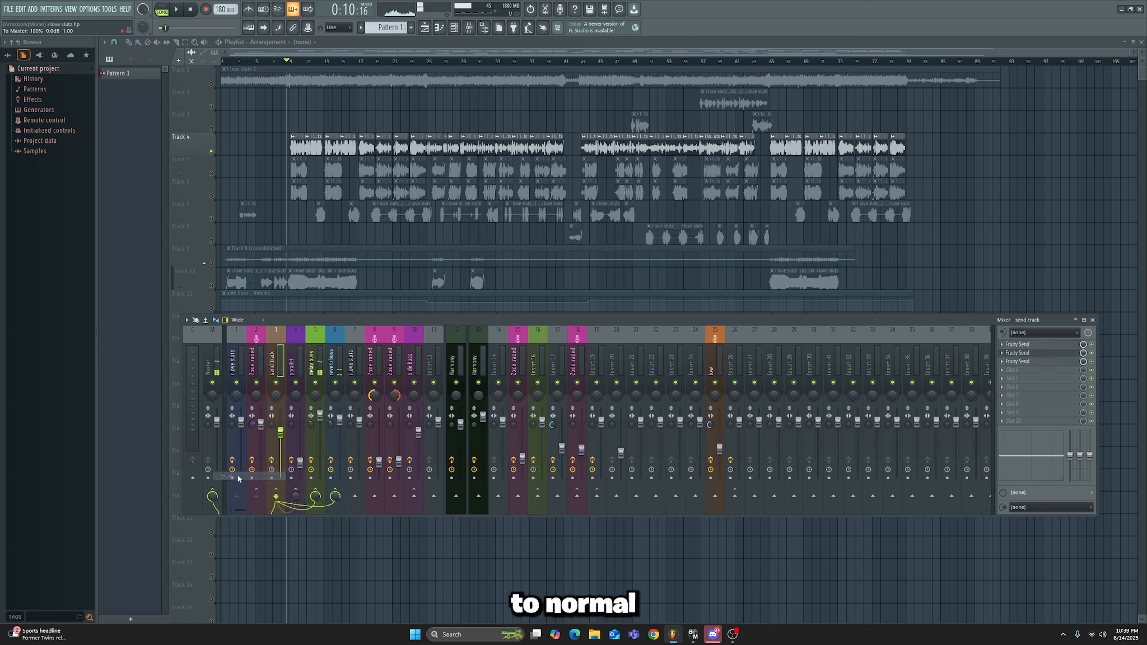
Step: Play the vocal with the parallel reverb raised, and lower the parallel track's fader to blend it under the lead
mouse_move(300, 463)
mouse_down()
mouse_move(300, 478)
mouse_move(300, 446)
mouse_up()
key(space)
drag(301, 443, 301, 467)
drag(375, 320, 379, 325)
key(space)
key(F9)
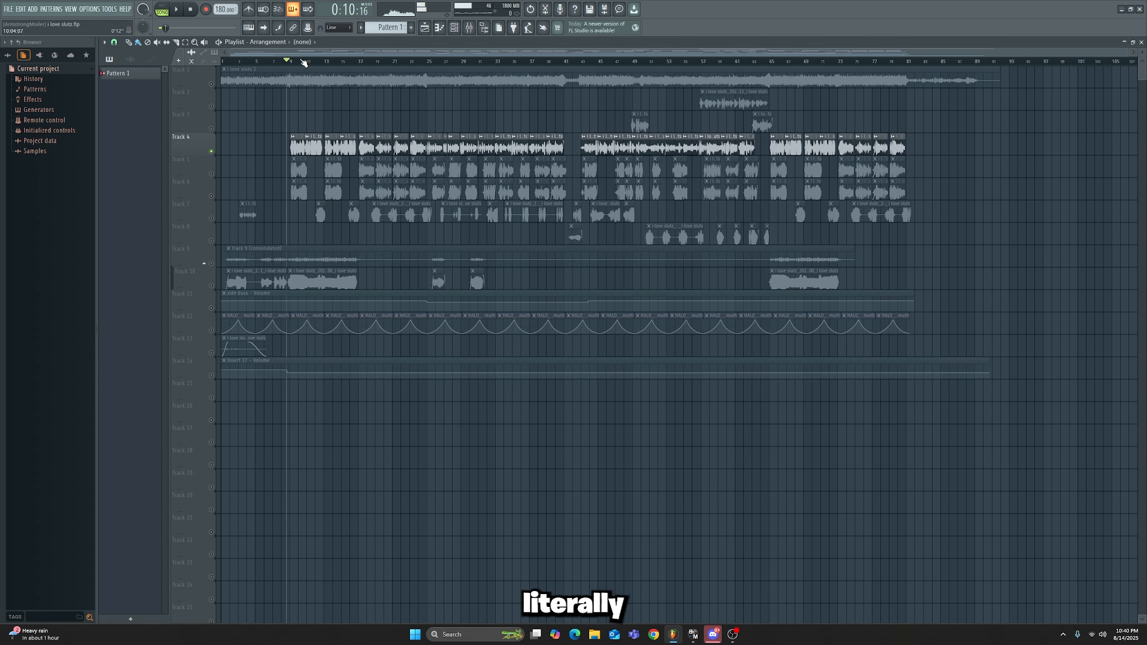
click(469, 28)
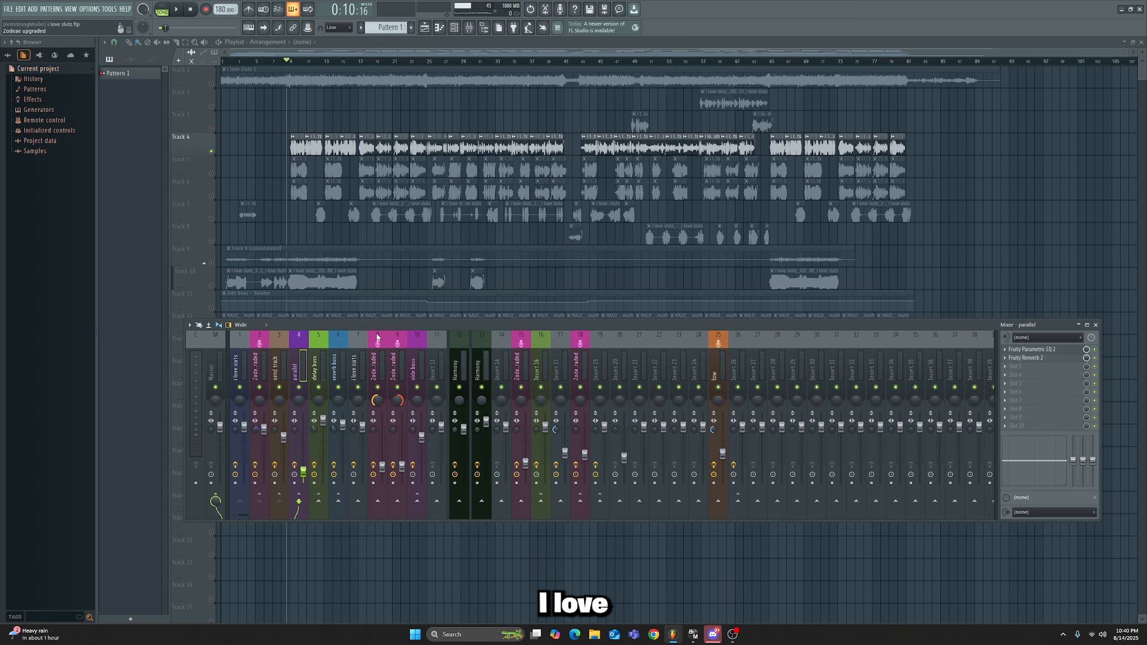
drag(571, 327, 504, 365)
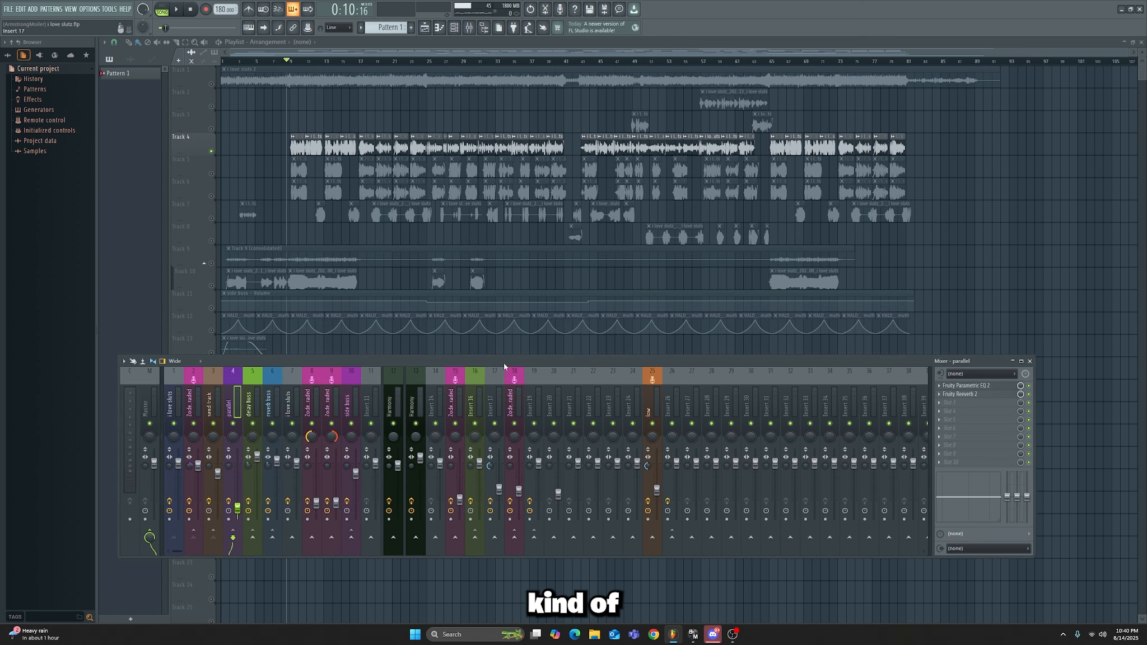